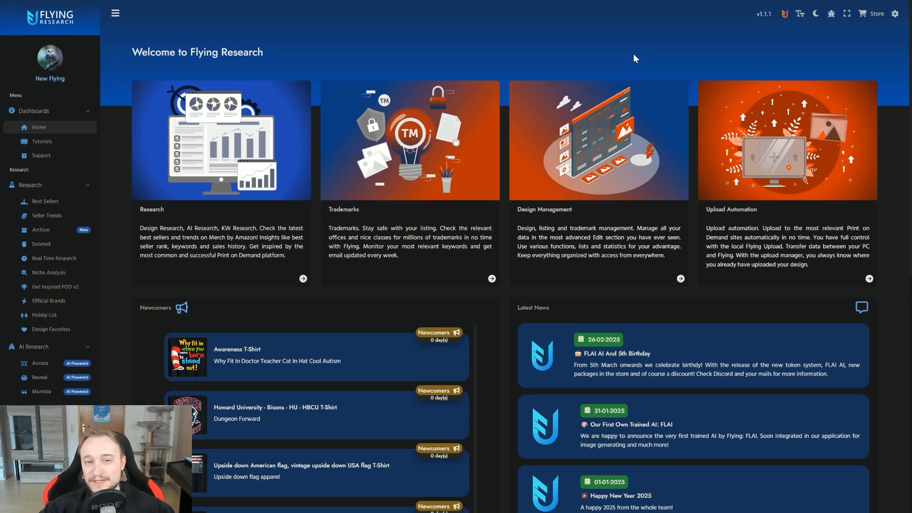
# Step: Check the available tokens in the account options
pyautogui.click(894, 16)
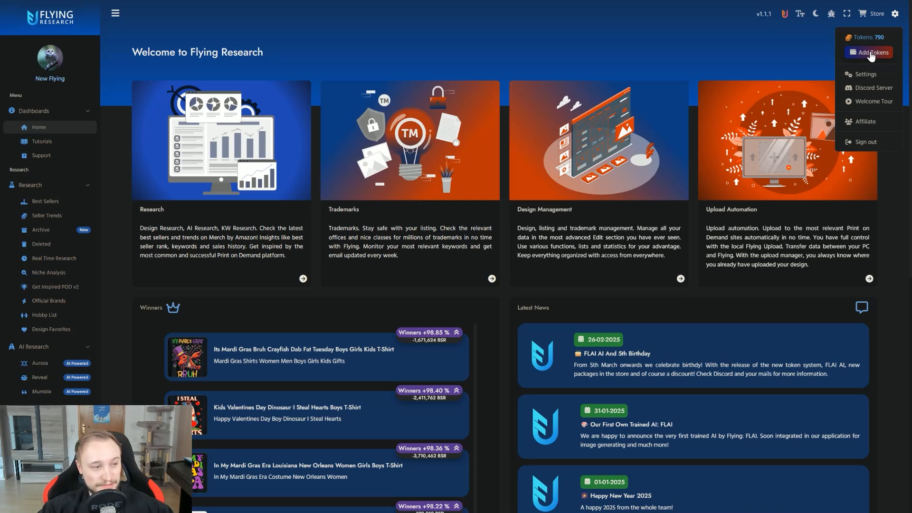
pyautogui.click(479, 300)
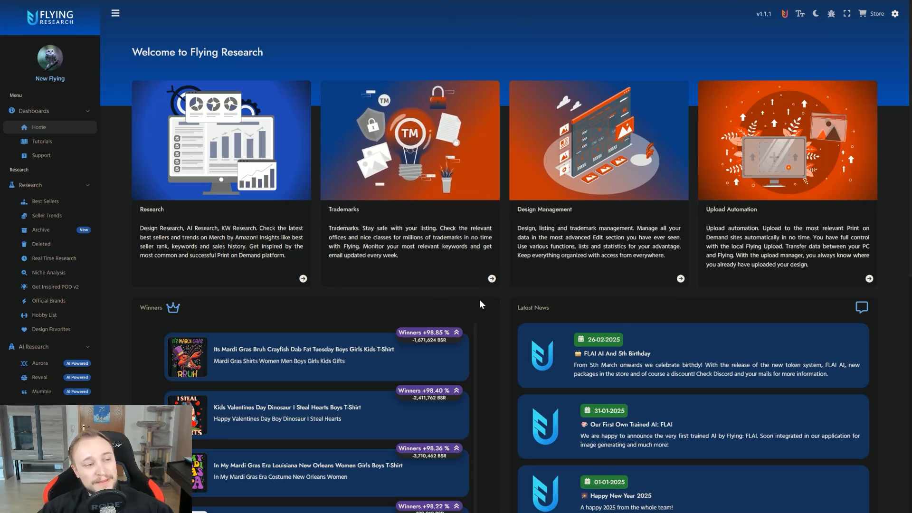
# Step: Switch from Flying Research to Flying Upload and browse the Designs overview
pyautogui.click(785, 14)
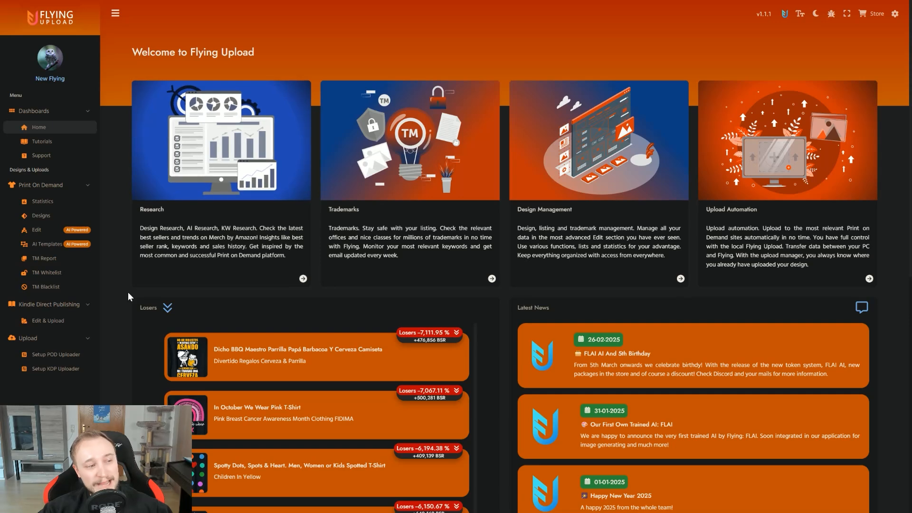
pyautogui.click(50, 220)
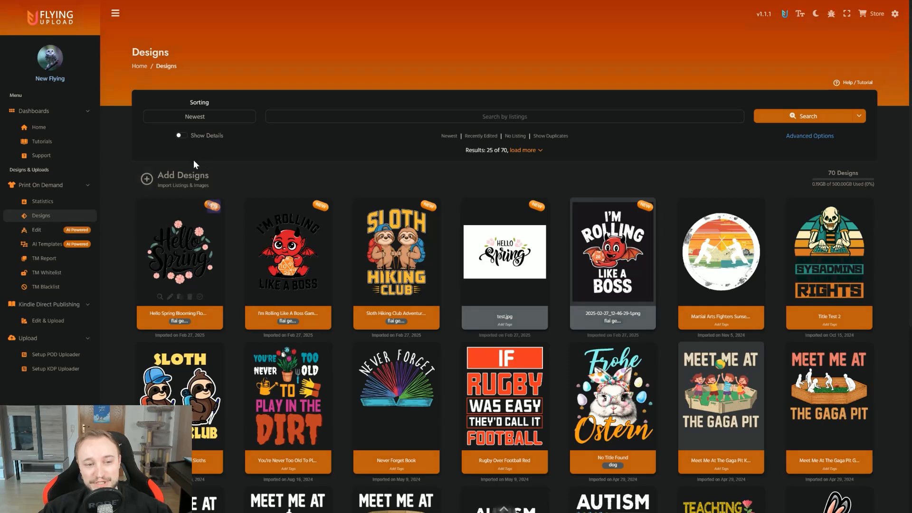
pyautogui.scroll(-1, 219, 154)
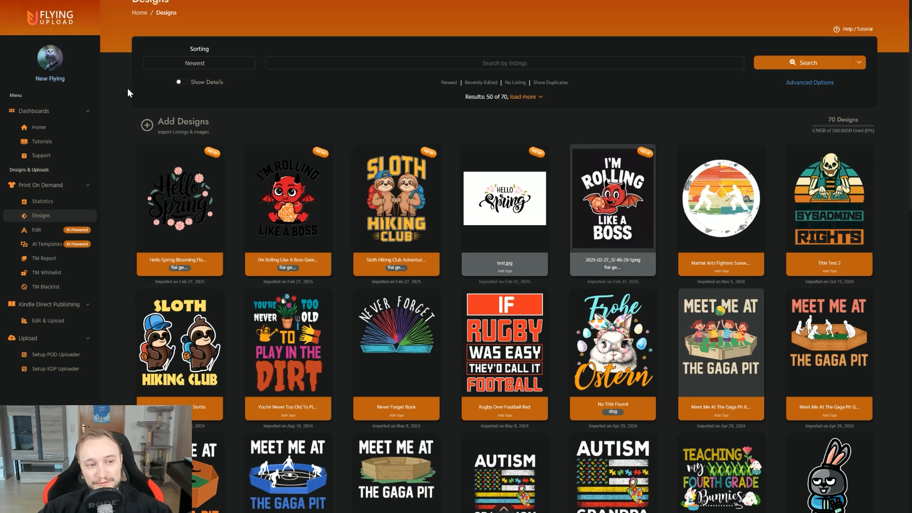
pyautogui.scroll(-2, 127, 92)
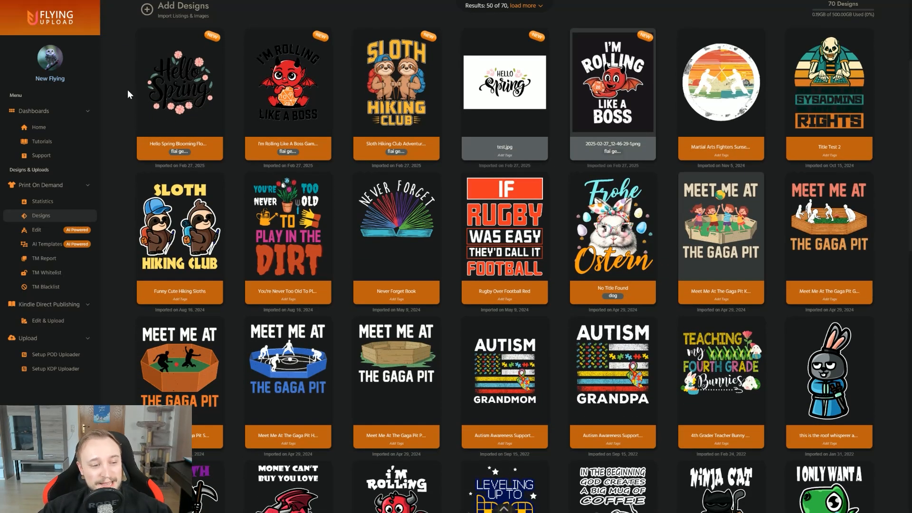
# Step: Open AI image generation for the Funny Cute Hiking Sloths design and permanently remove all previously generated designs
pyautogui.moveTo(180, 215)
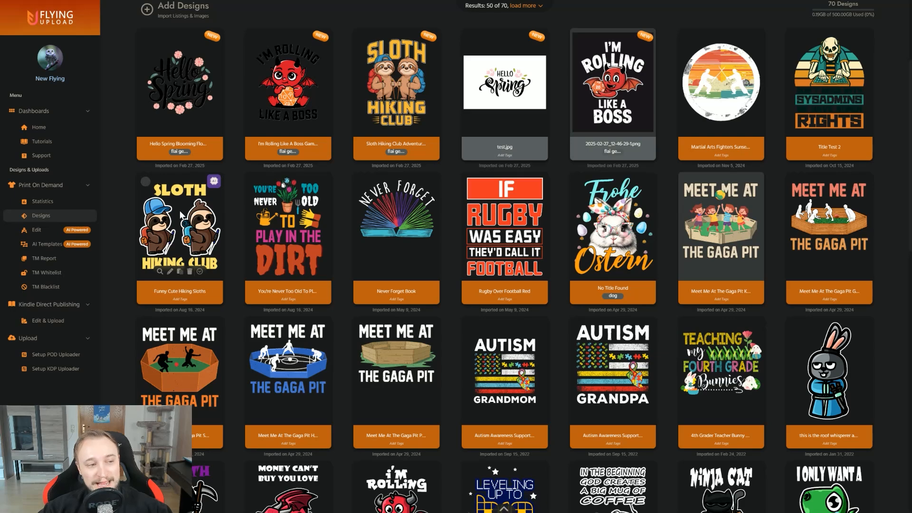
pyautogui.click(214, 182)
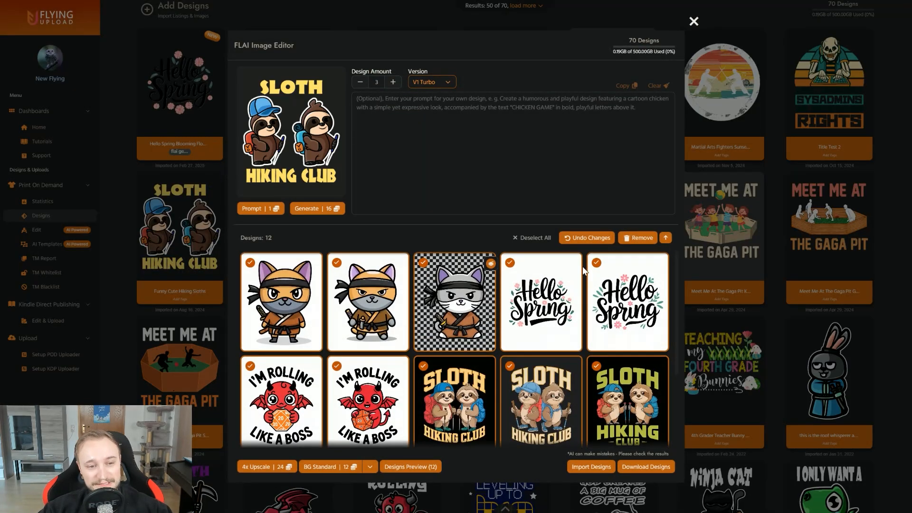
pyautogui.click(639, 238)
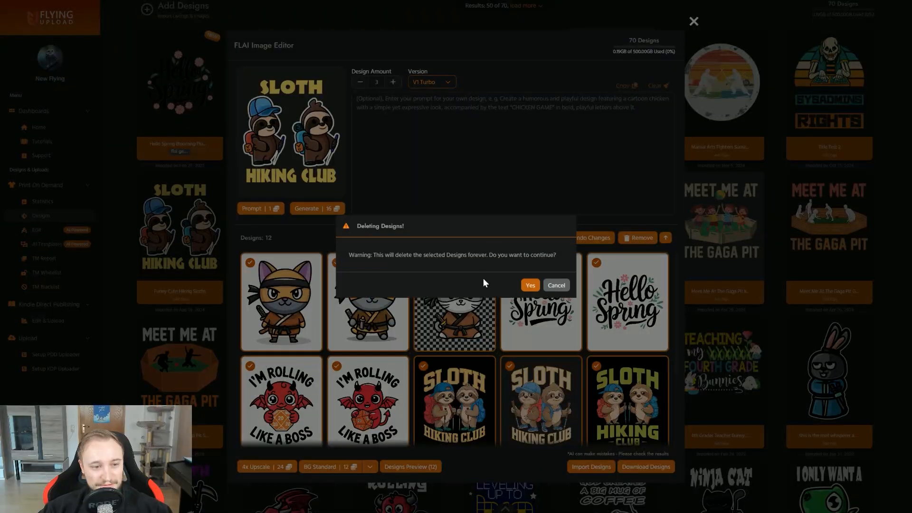
pyautogui.click(530, 285)
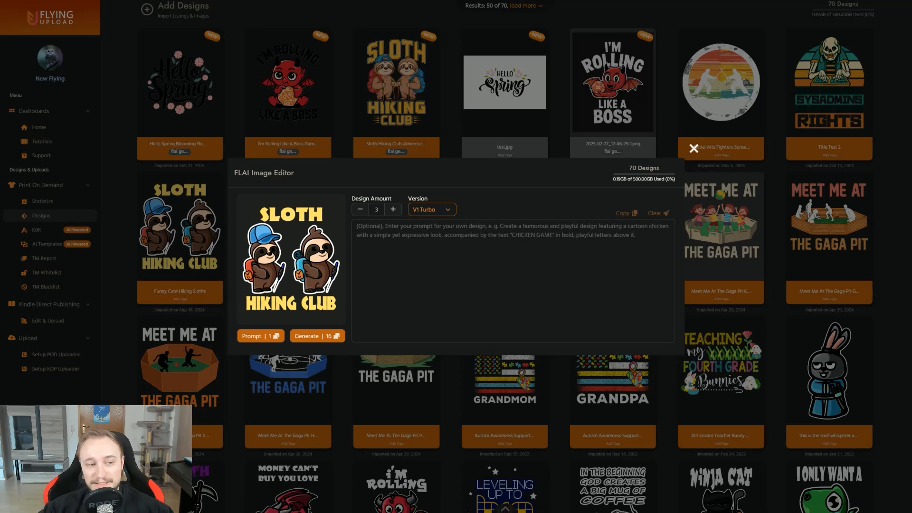
# Step: Set the generation version to V1 Quality and the design amount to 1
pyautogui.click(454, 211)
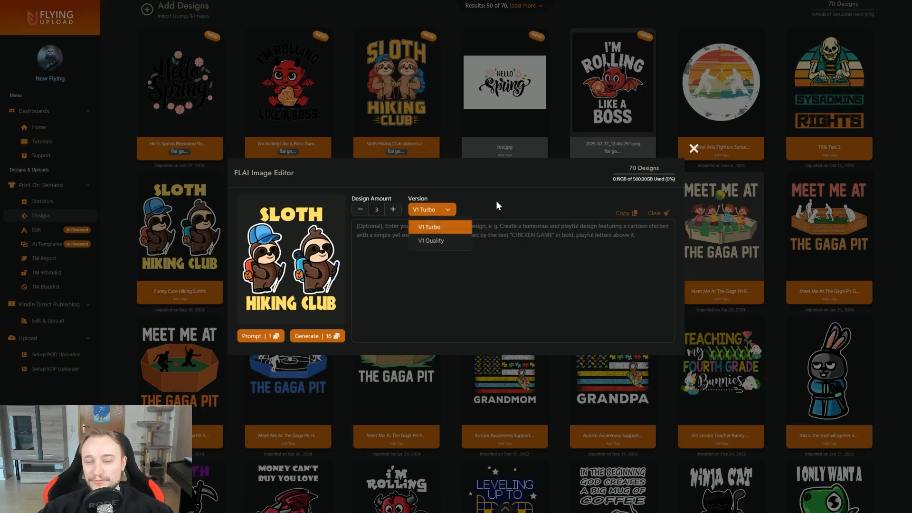
pyautogui.click(437, 241)
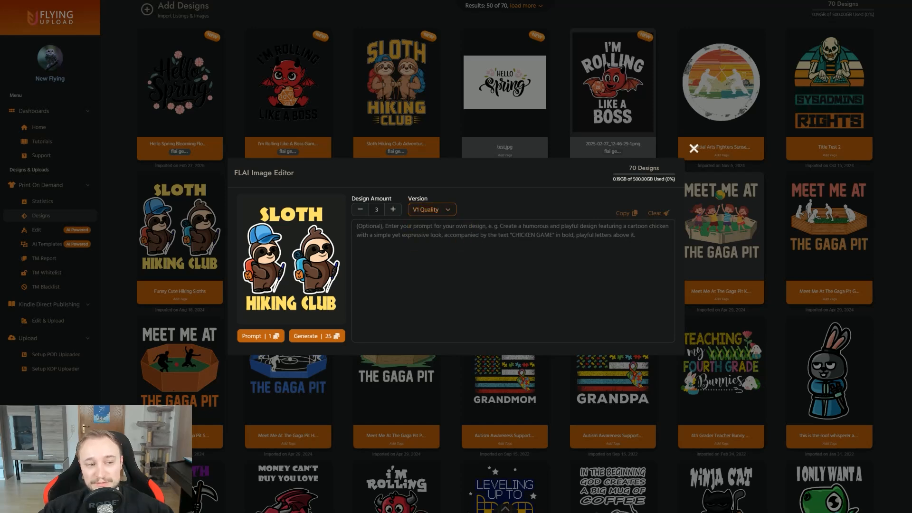
pyautogui.click(362, 210)
pyautogui.click(362, 210)
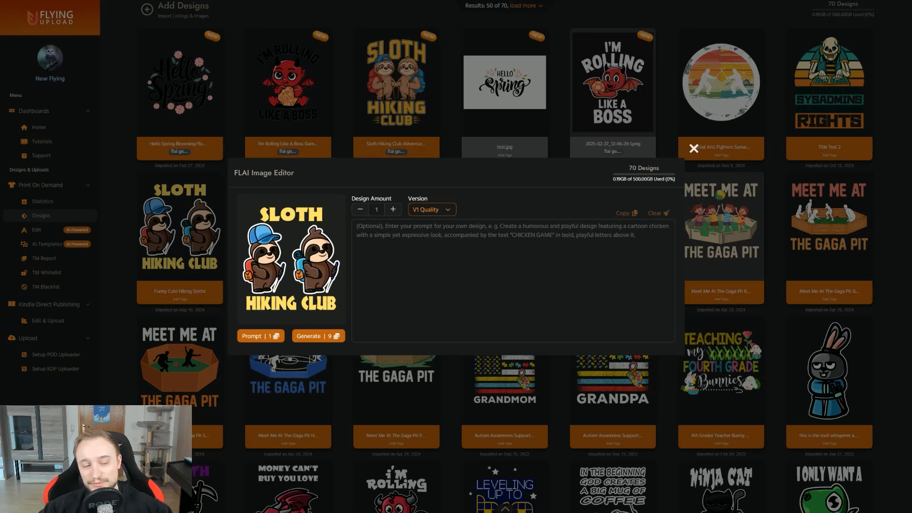
# Step: Try the placeholder prompt "aaaa" with the version set to V1 Turbo, and clear the prompt text
pyautogui.write('aaaa')
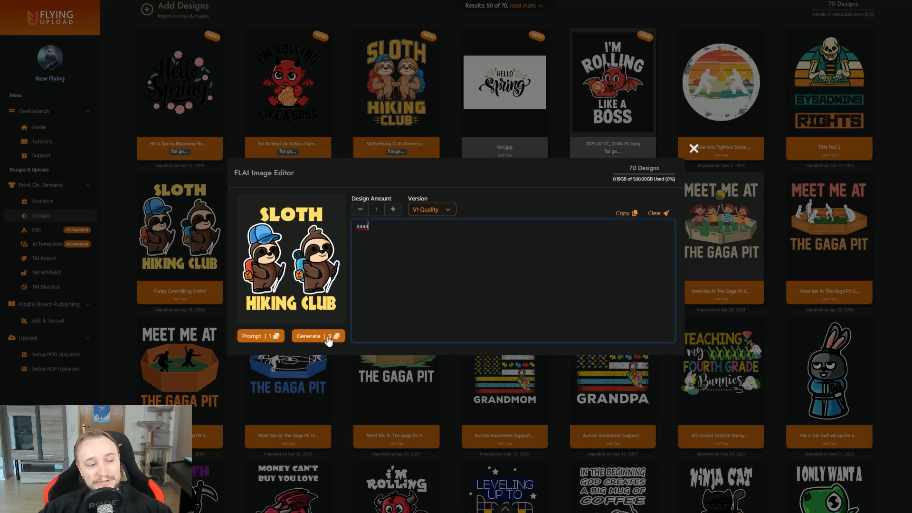
pyautogui.click(449, 212)
pyautogui.click(429, 239)
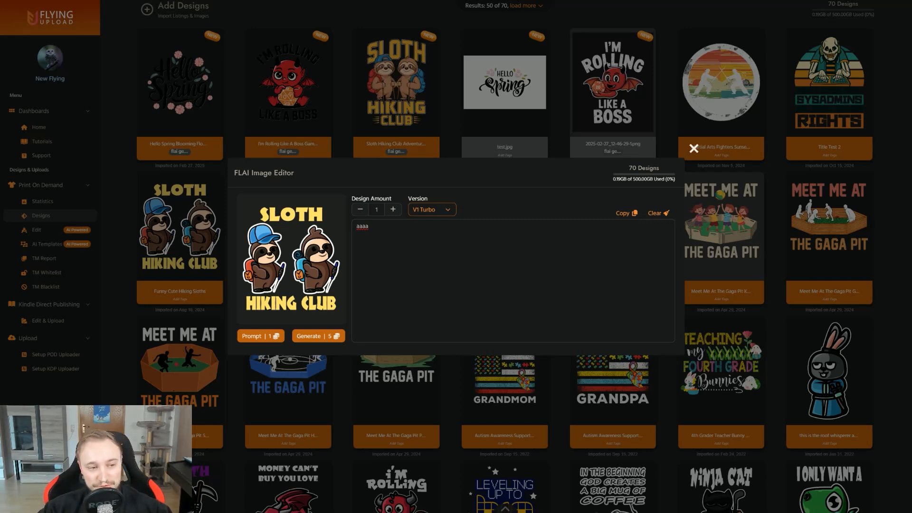
pyautogui.doubleClick(362, 226)
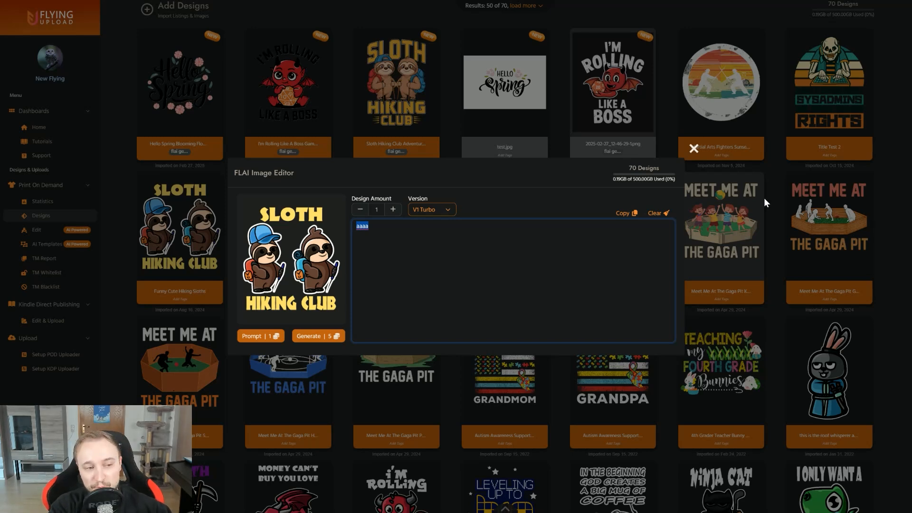
pyautogui.press('BackSpace')
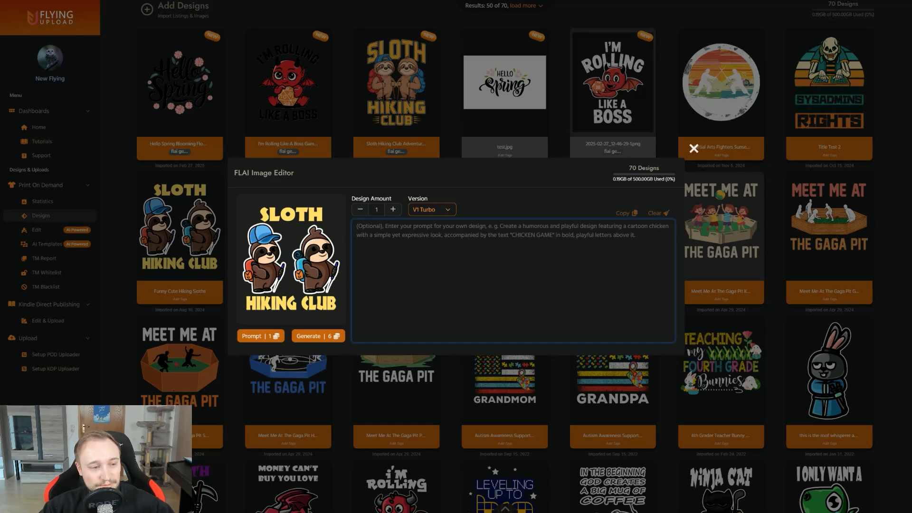
# Step: Create an AI prompt from the sloth hiking design and generate two batches of three designs with V1 Turbo
pyautogui.click(260, 336)
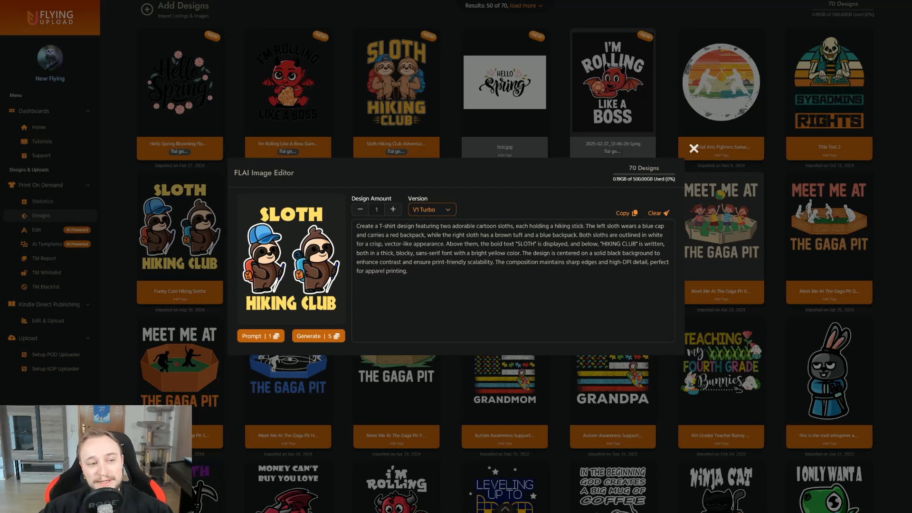
pyautogui.click(394, 210)
pyautogui.click(394, 210)
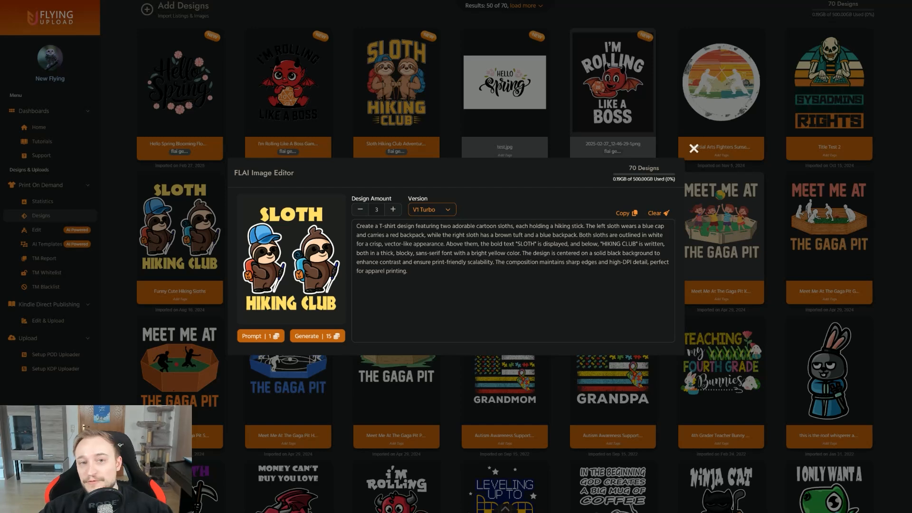
pyautogui.click(328, 335)
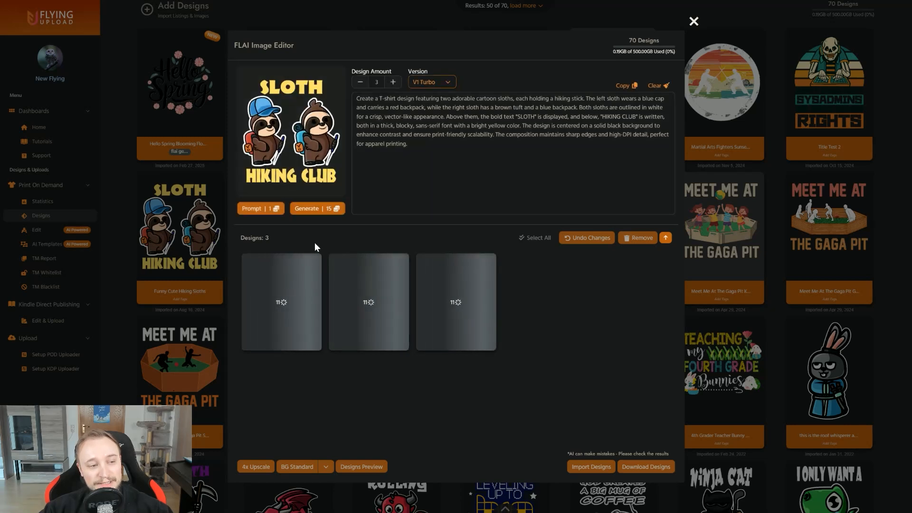
pyautogui.click(317, 208)
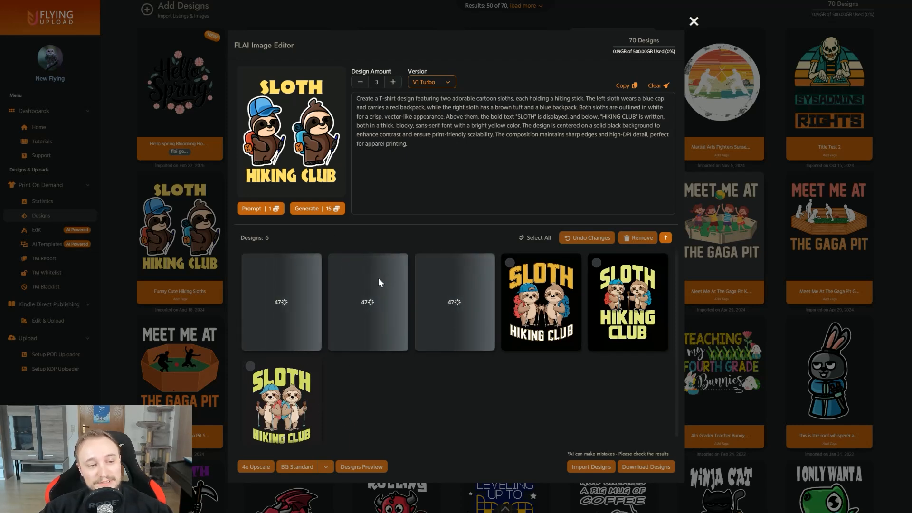
pyautogui.click(693, 22)
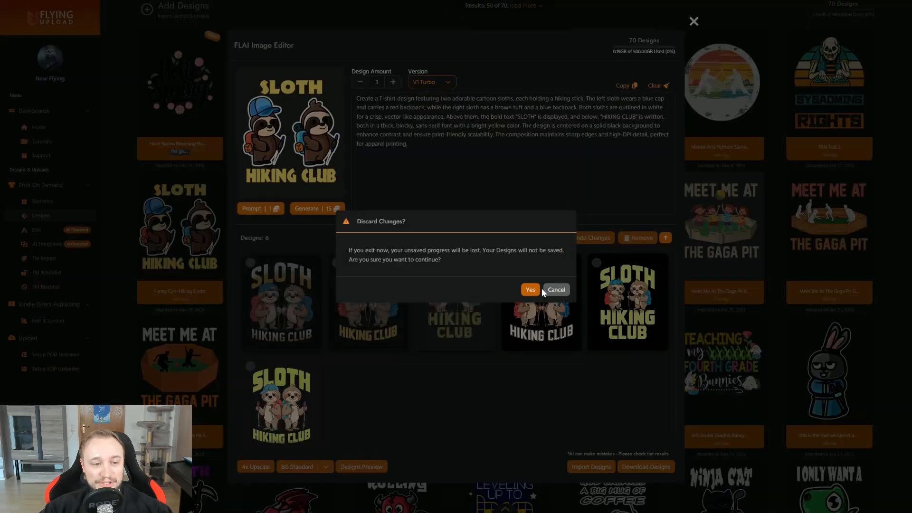
pyautogui.click(529, 290)
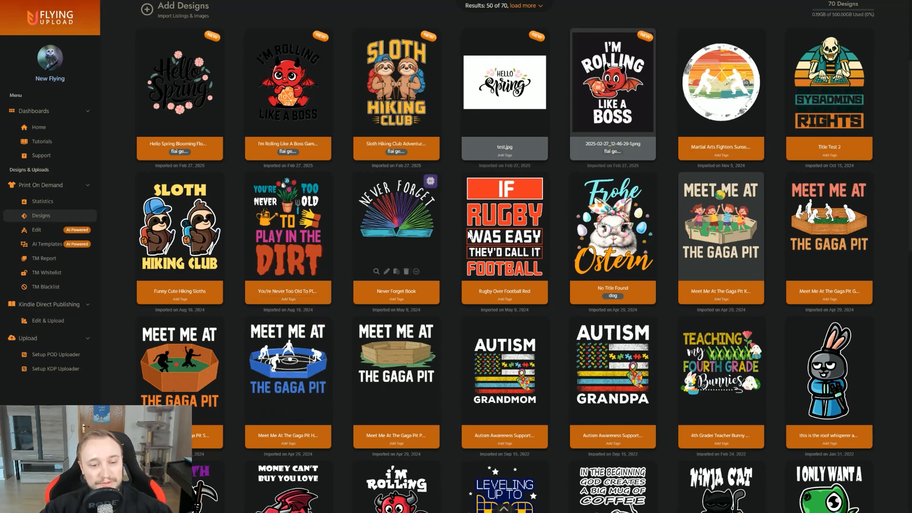
# Step: Create an AI prompt from the "I Only Want A Hug!" dinosaur design and generate three variations of it
pyautogui.scroll(-1, 470, 230)
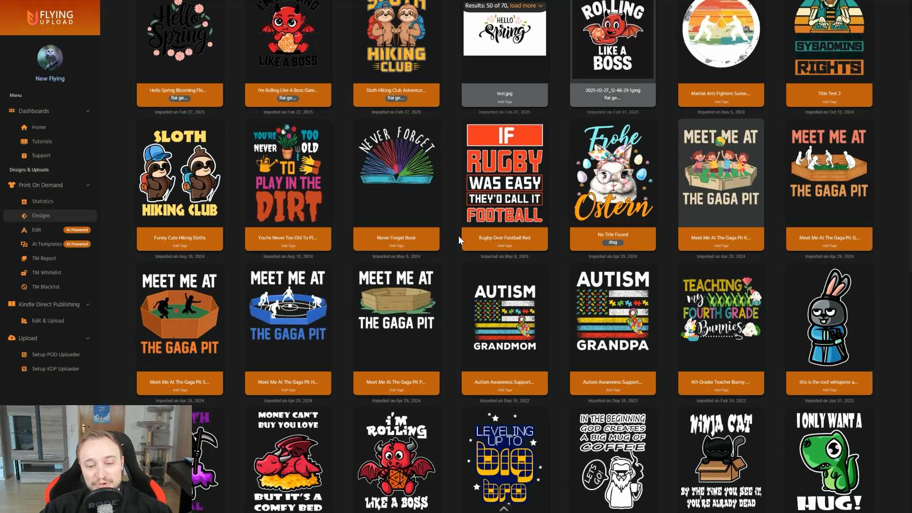
pyautogui.scroll(-2, 458, 236)
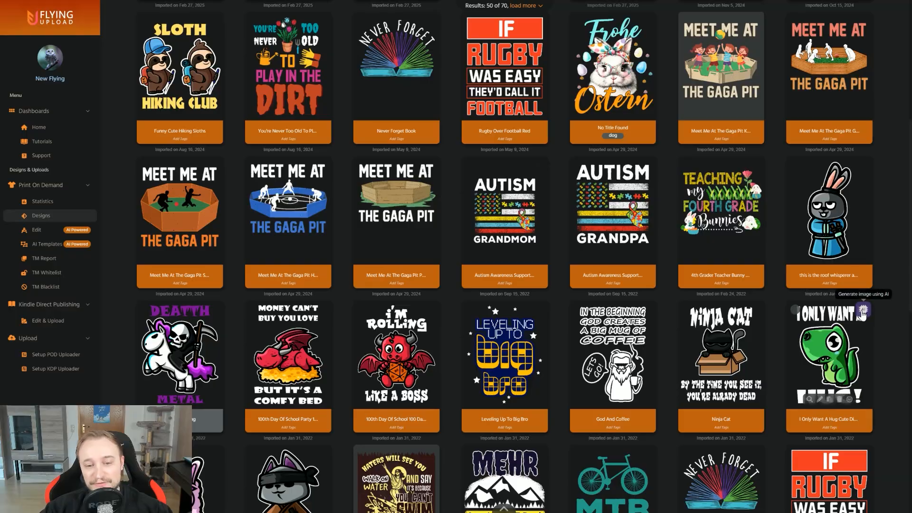
pyautogui.click(863, 311)
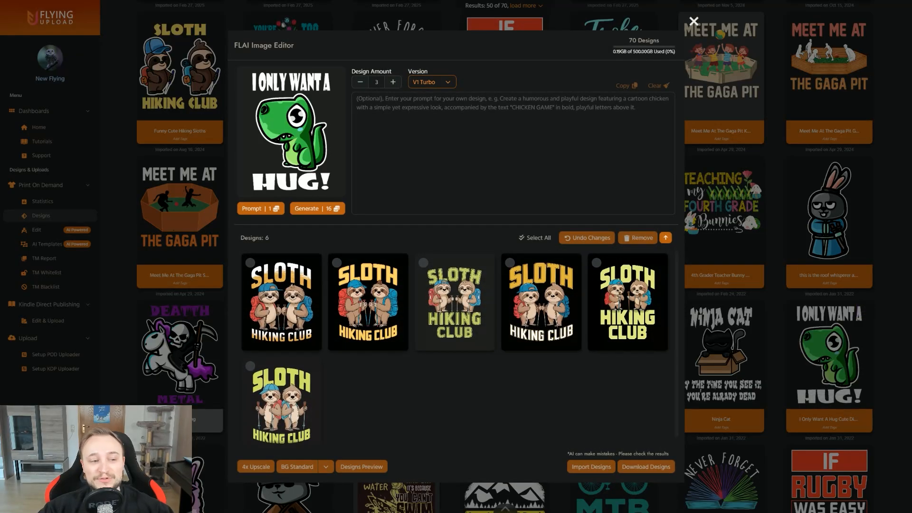
pyautogui.click(257, 211)
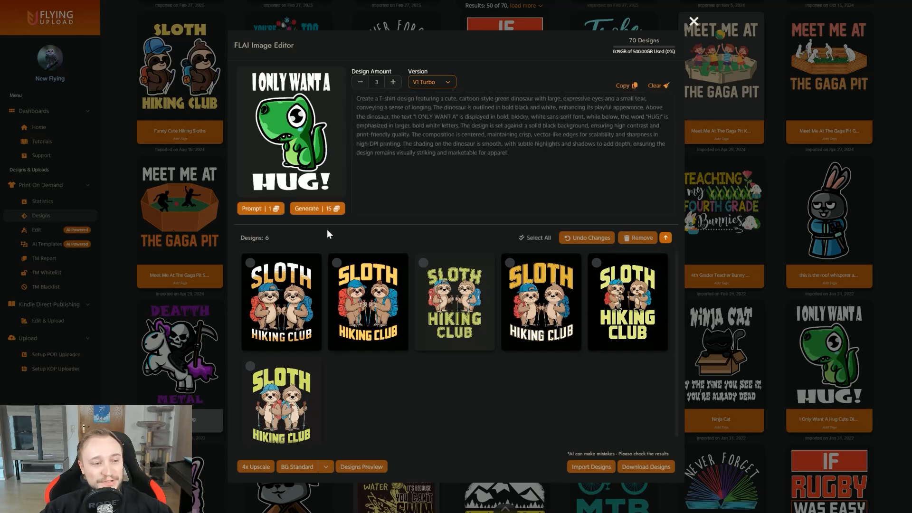
pyautogui.click(326, 210)
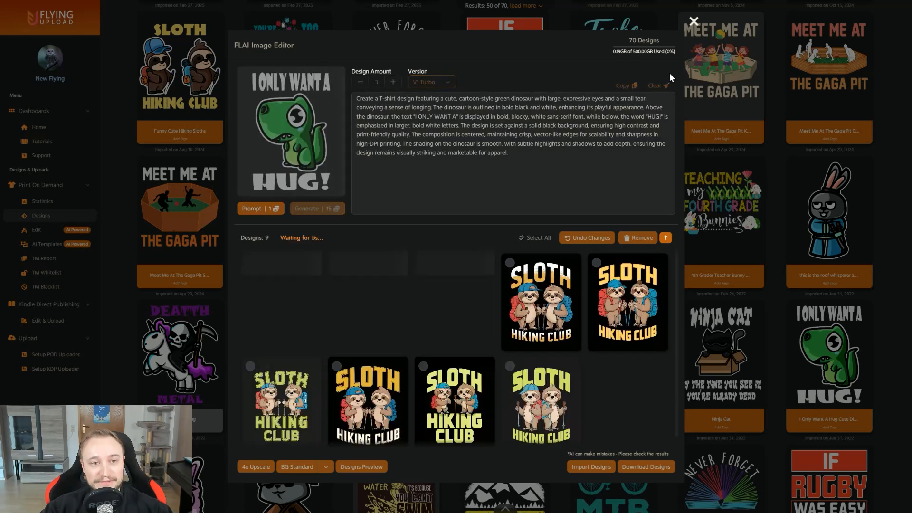
pyautogui.click(694, 21)
pyautogui.click(530, 290)
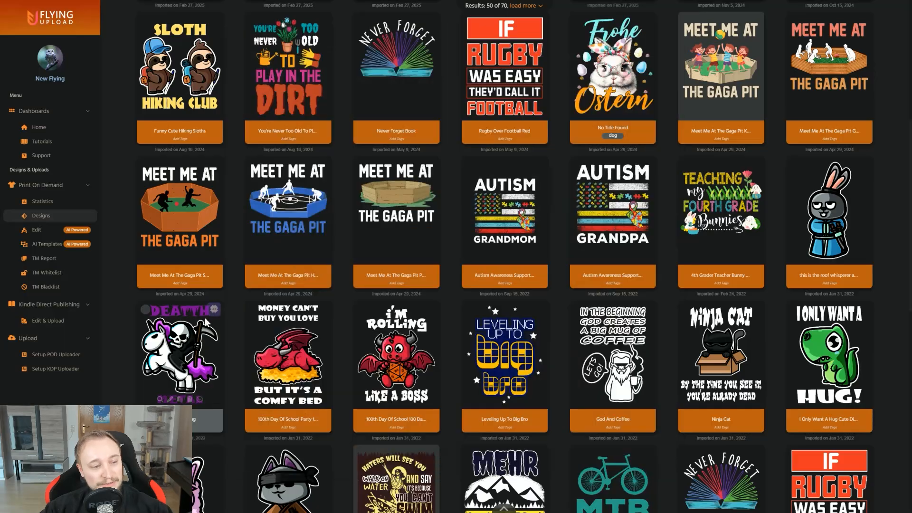
# Step: Create an AI prompt from the "Deatth Metal" unicorn design, generate three variations, and close the image editor
pyautogui.click(213, 309)
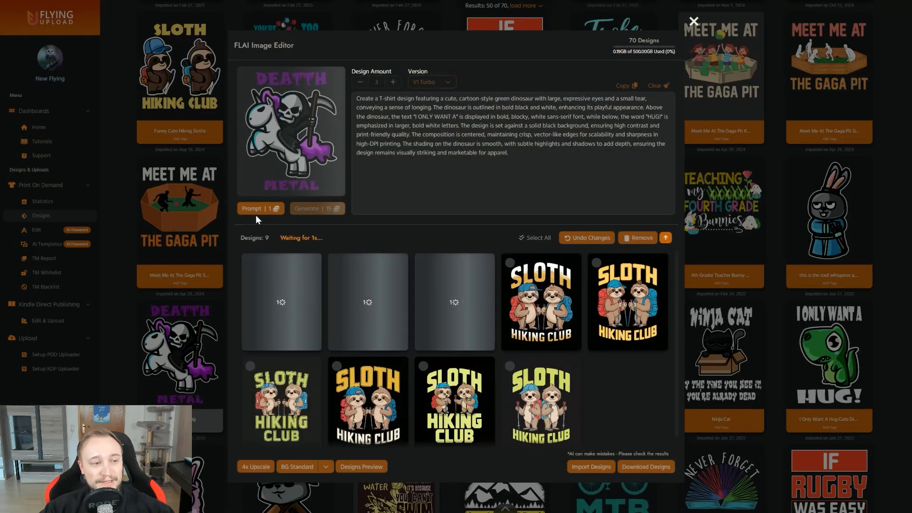
pyautogui.click(260, 212)
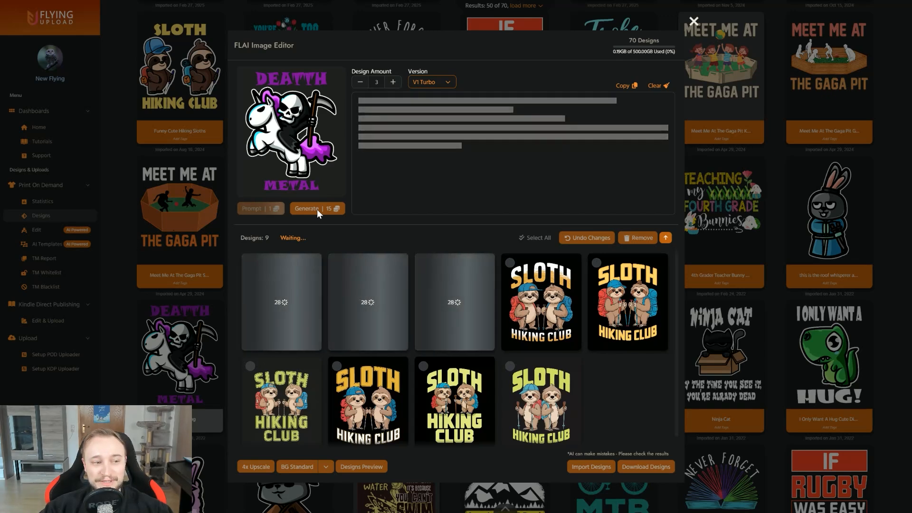
pyautogui.click(318, 209)
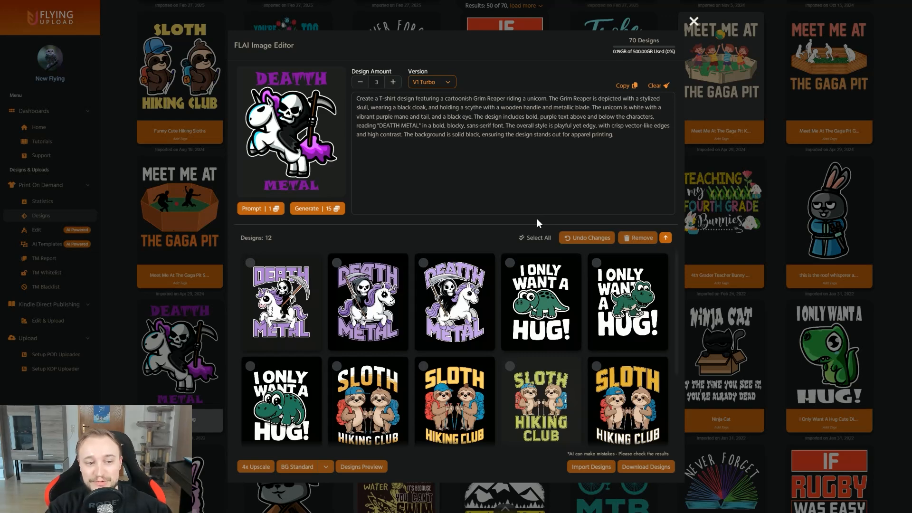
pyautogui.scroll(-2, 583, 304)
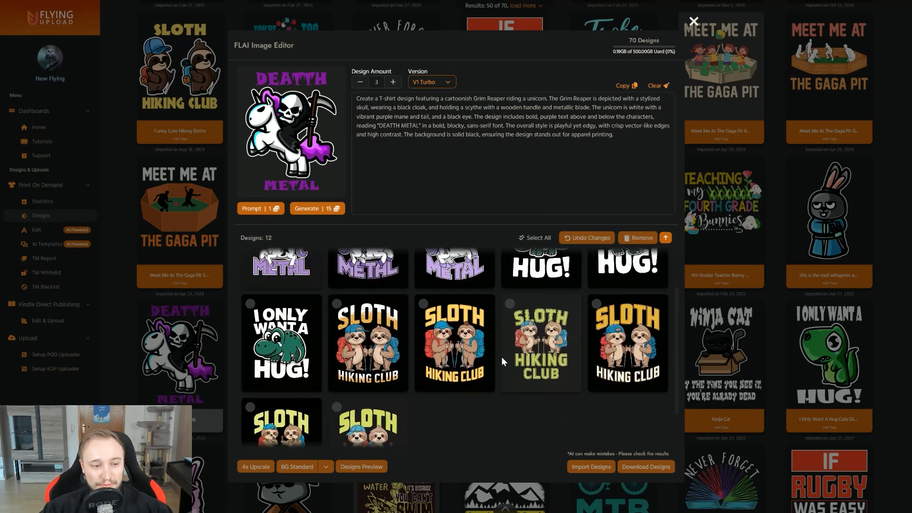
pyautogui.scroll(2, 501, 357)
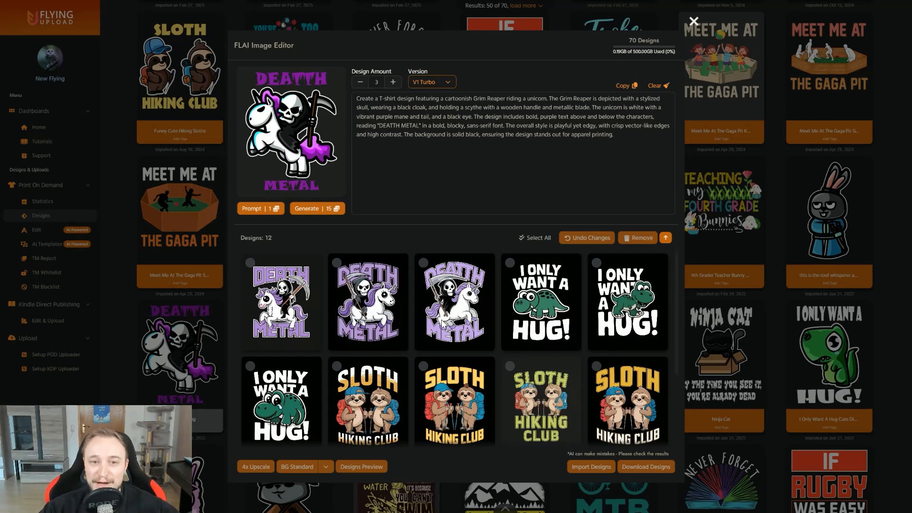
pyautogui.click(694, 23)
pyautogui.click(526, 291)
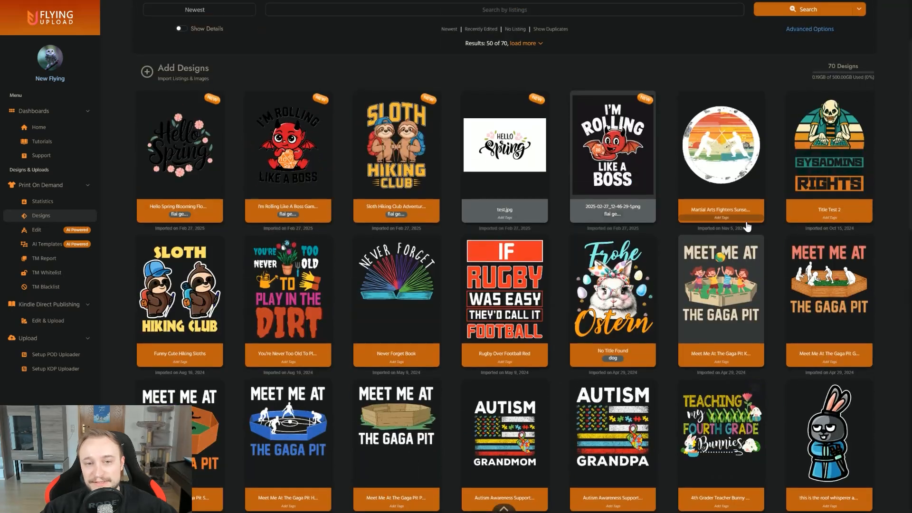
# Step: Check the remaining token balance in the account menu
pyautogui.scroll(3, 760, 228)
pyautogui.click(895, 13)
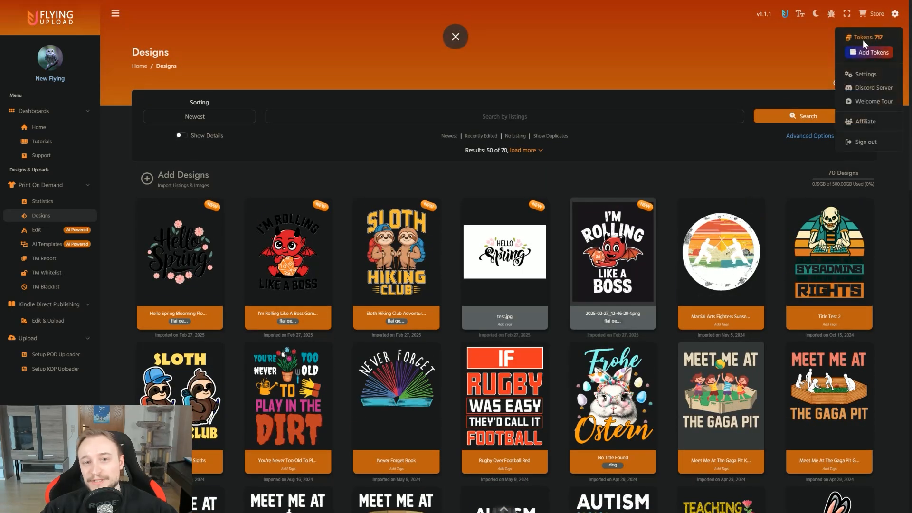
pyautogui.click(665, 304)
pyautogui.scroll(-1, 665, 328)
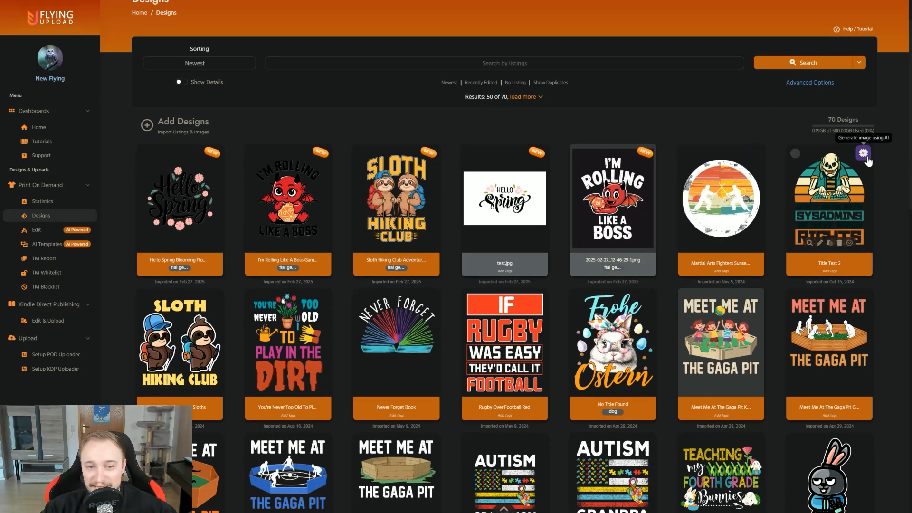
pyautogui.click(865, 158)
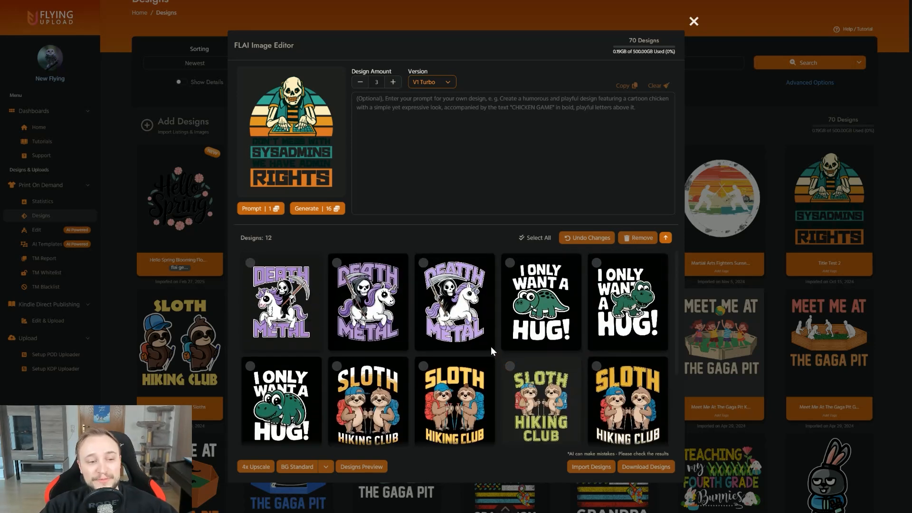
pyautogui.click(290, 307)
pyautogui.click(361, 303)
pyautogui.click(421, 296)
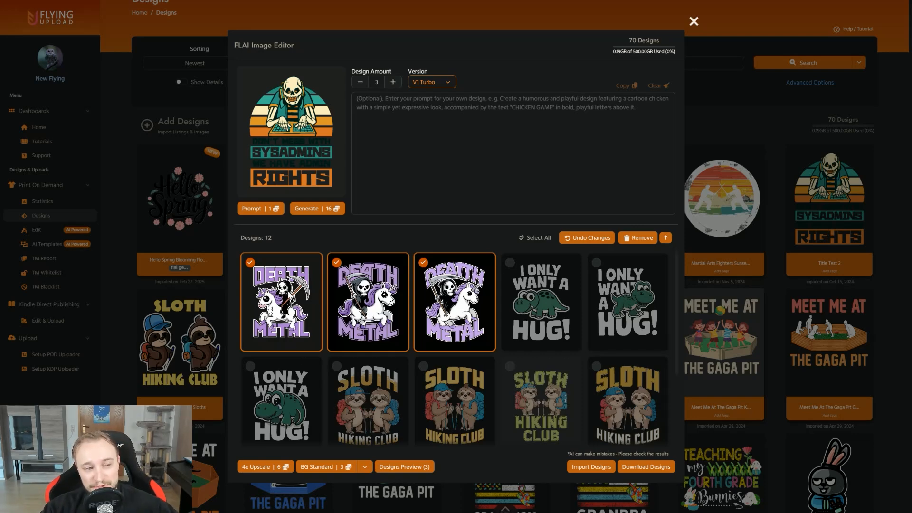
pyautogui.click(314, 291)
pyautogui.click(371, 288)
pyautogui.click(423, 286)
pyautogui.click(691, 23)
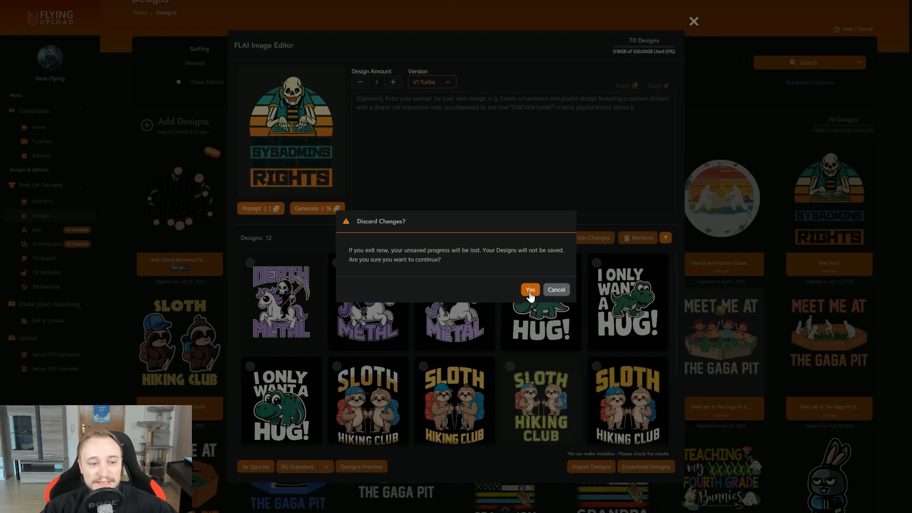
pyautogui.click(530, 288)
# Step: Open the Sloth Hiking Club design in the FLAI Image Editor and expand the generated designs area to show every variation
pyautogui.scroll(1, 548, 254)
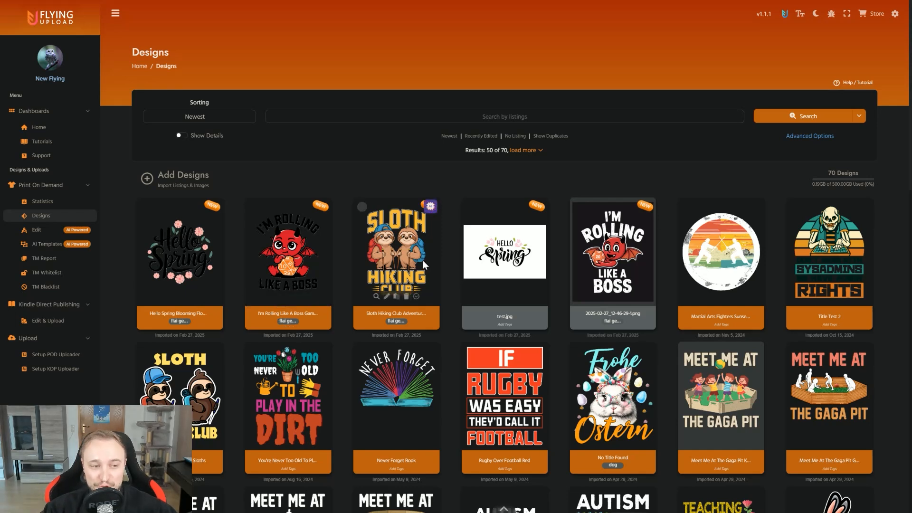
pyautogui.click(430, 207)
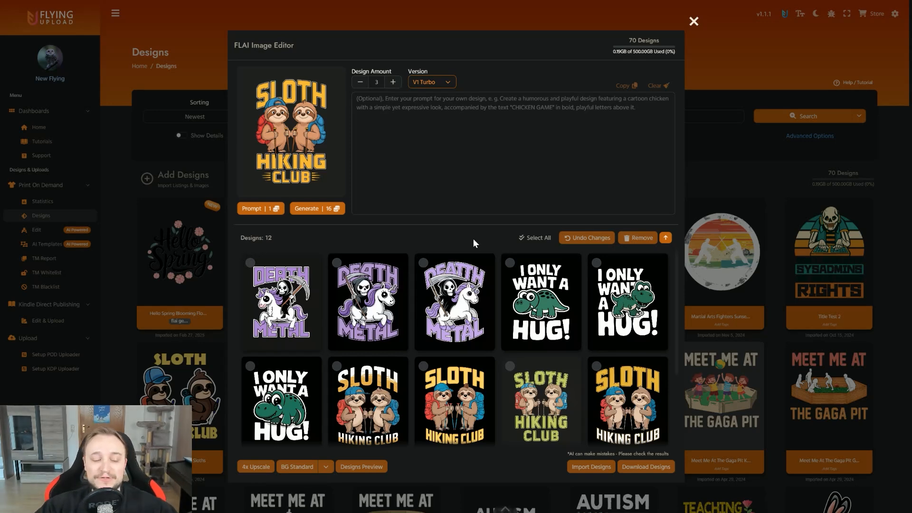
pyautogui.scroll(-1, 454, 278)
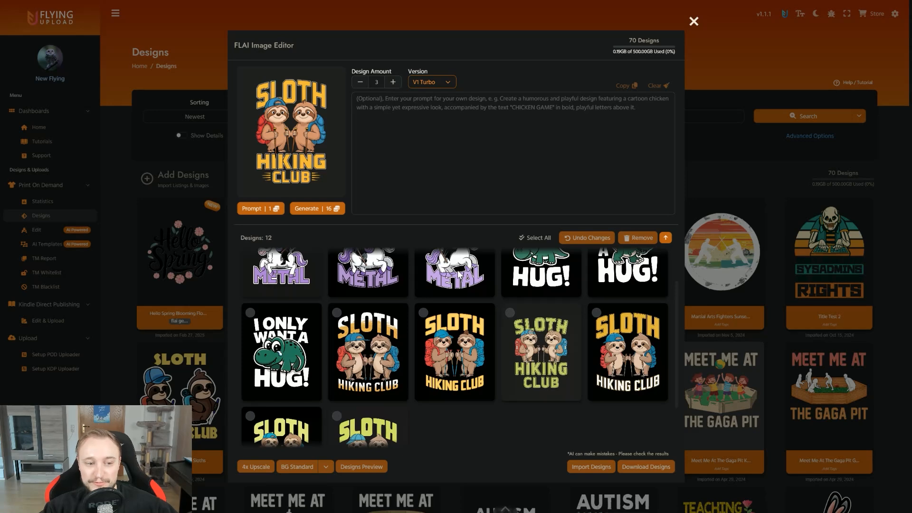
pyautogui.scroll(1, 459, 274)
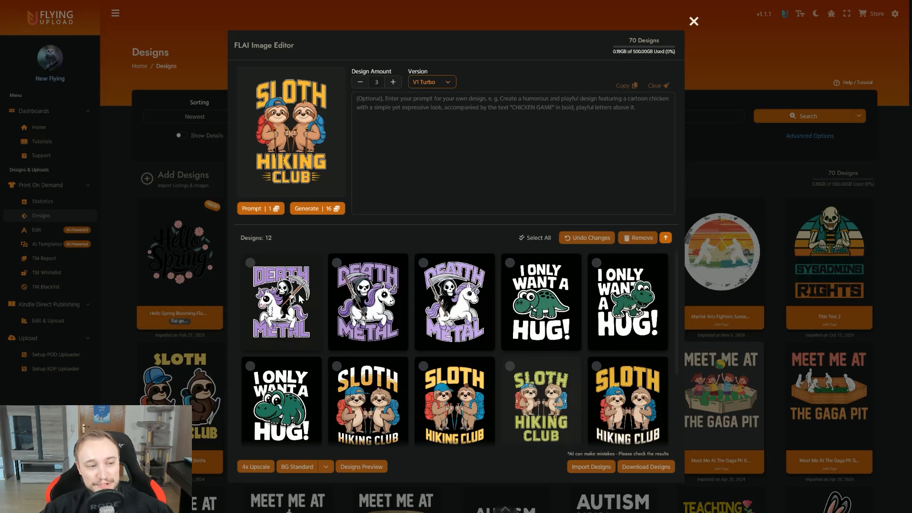
pyautogui.scroll(-1, 477, 284)
pyautogui.scroll(2, 478, 284)
pyautogui.click(666, 237)
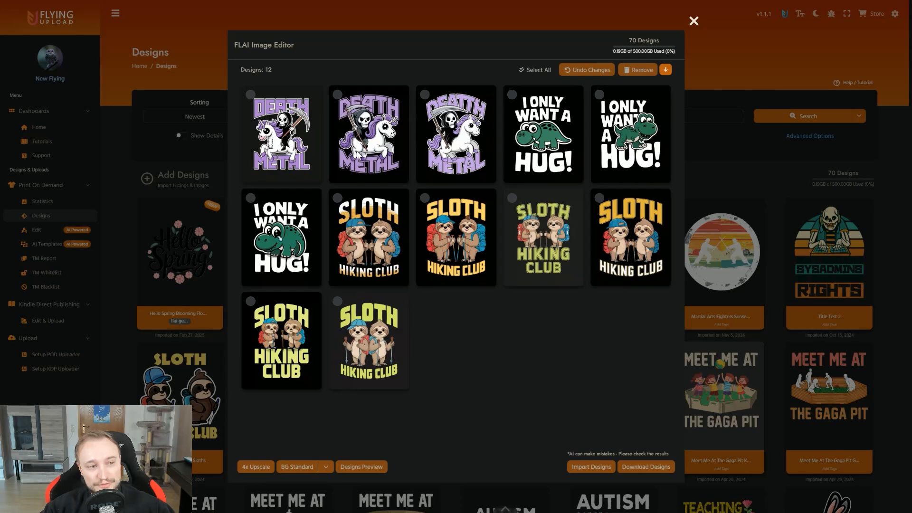
# Step: Remove the backgrounds of the second Death Metal, second "I Only Want A Hug!" and last Sloth Hiking Club variations using BG Standard
pyautogui.click(382, 150)
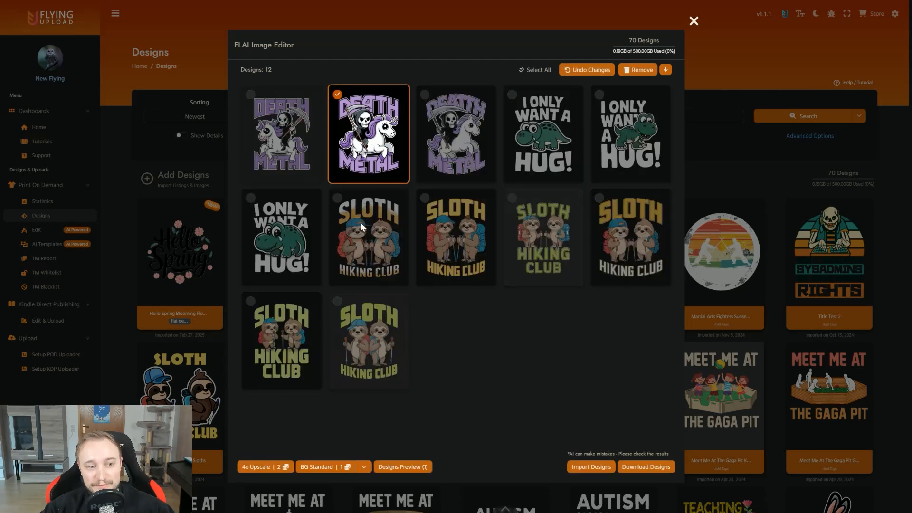
pyautogui.click(620, 145)
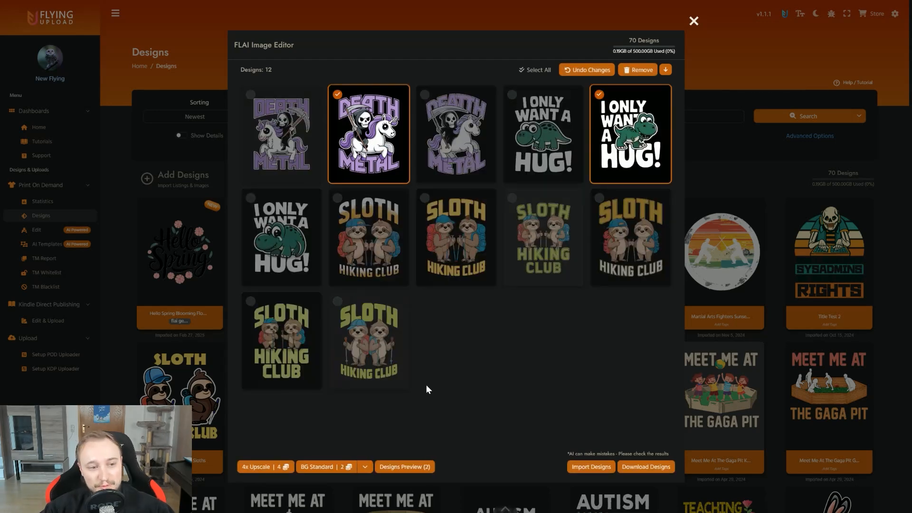
pyautogui.click(392, 346)
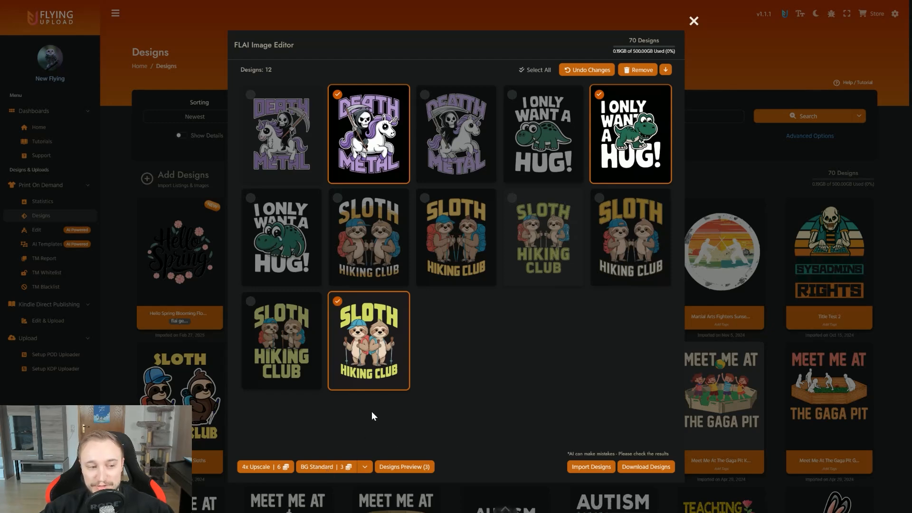
pyautogui.click(364, 468)
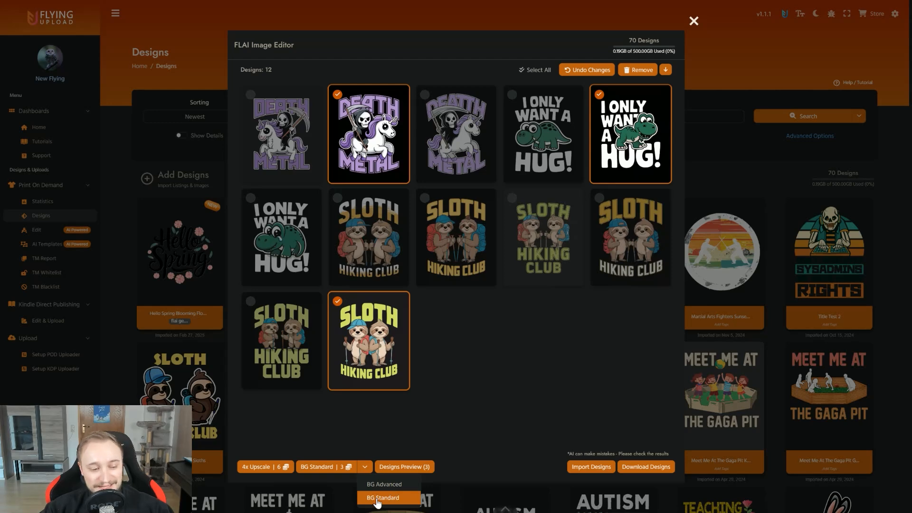
pyautogui.click(384, 485)
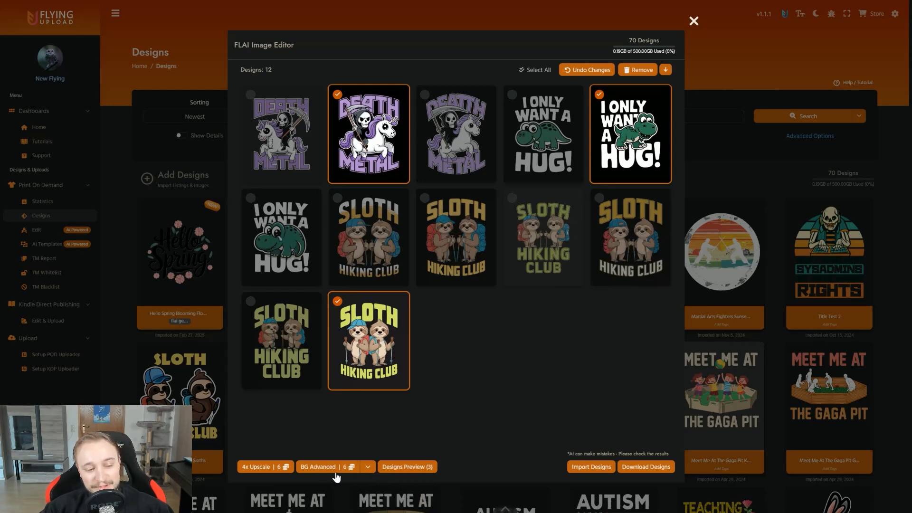
pyautogui.click(368, 469)
pyautogui.click(385, 498)
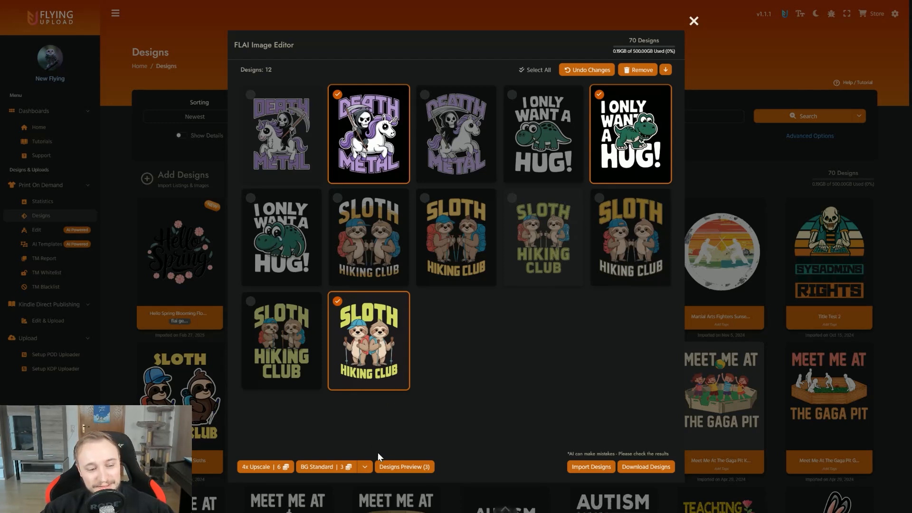
pyautogui.click(319, 467)
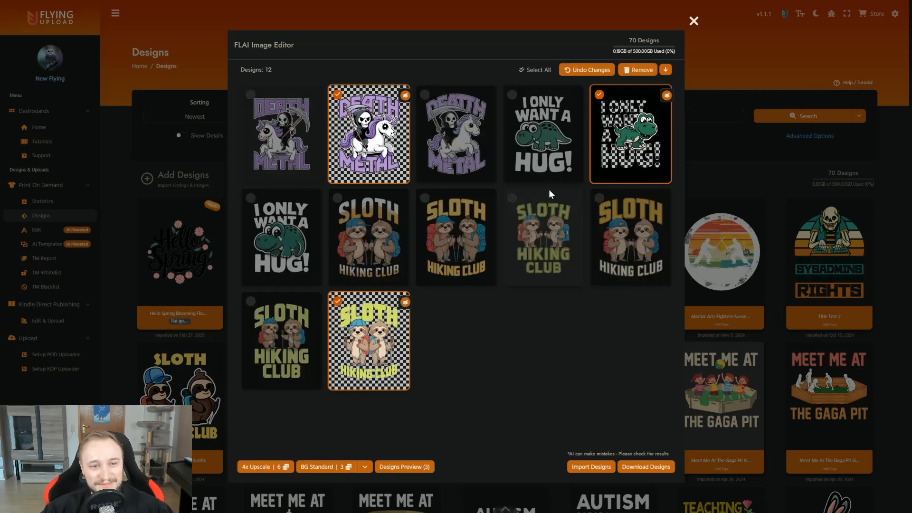
# Step: Undo the background removal on only the second "I Only Want A Hug!" dinosaur variation
pyautogui.click(400, 147)
pyautogui.click(380, 342)
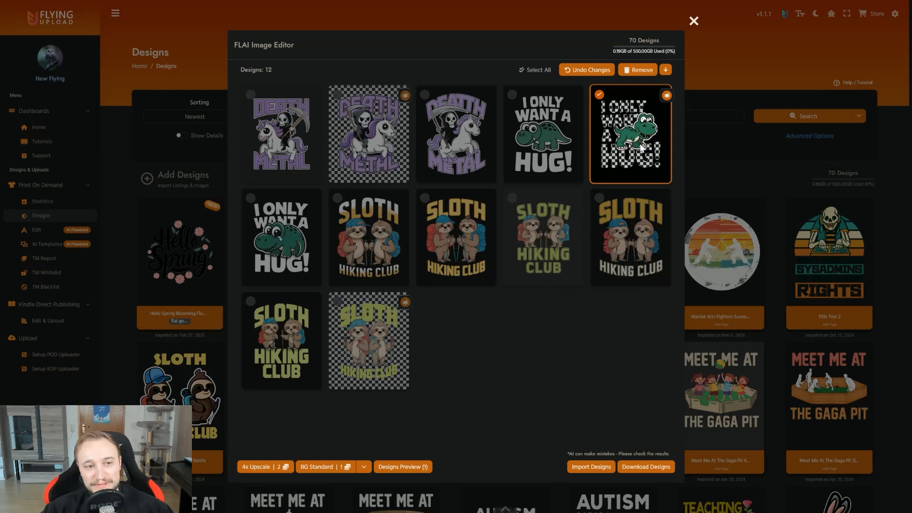
pyautogui.click(587, 72)
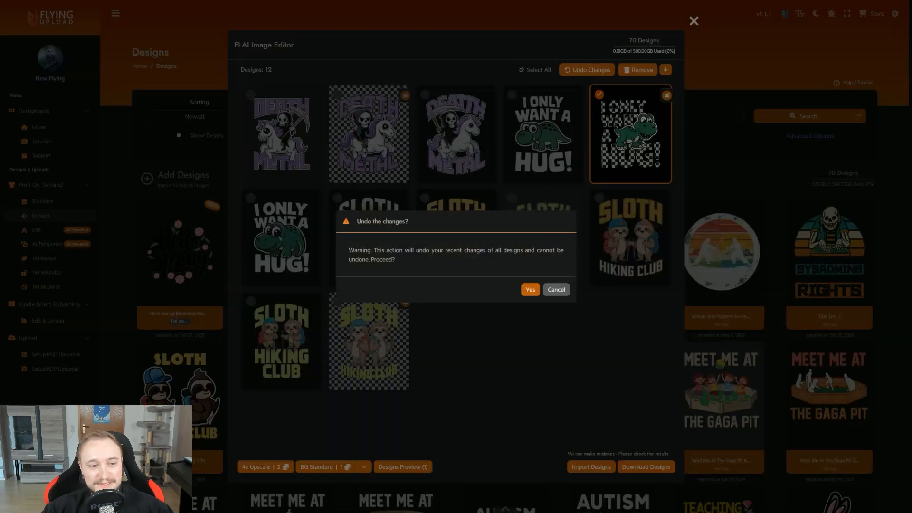
pyautogui.click(530, 289)
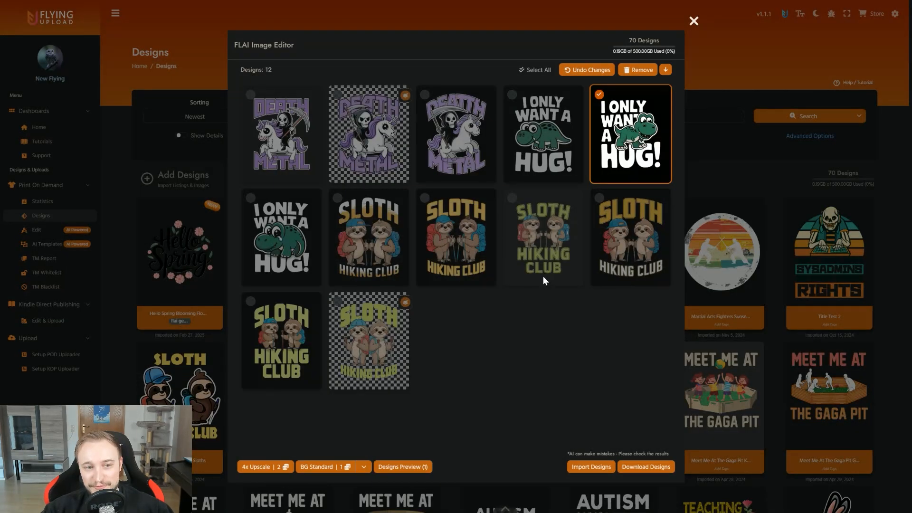
# Step: Remove the background of the first "I Only Want A Hug!" variation with BG Standard and compare it with the original in the preview
pyautogui.click(574, 147)
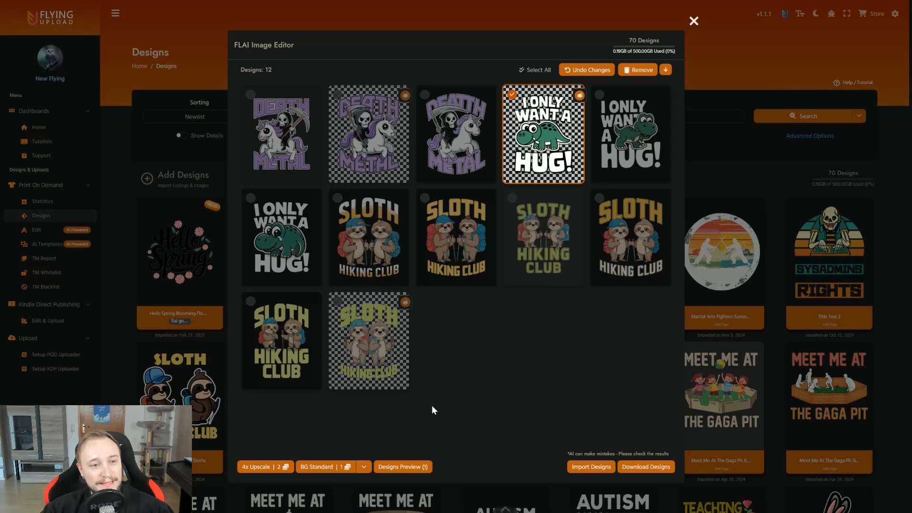
pyautogui.click(407, 467)
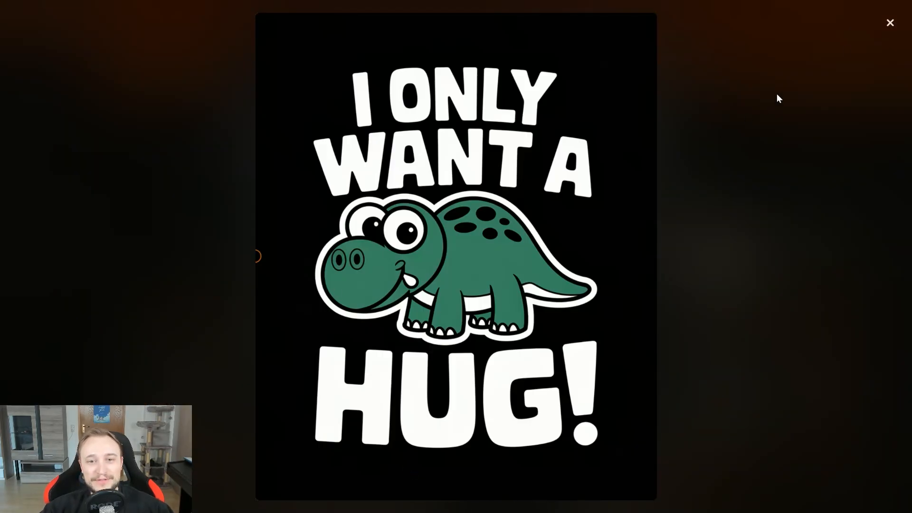
pyautogui.click(889, 22)
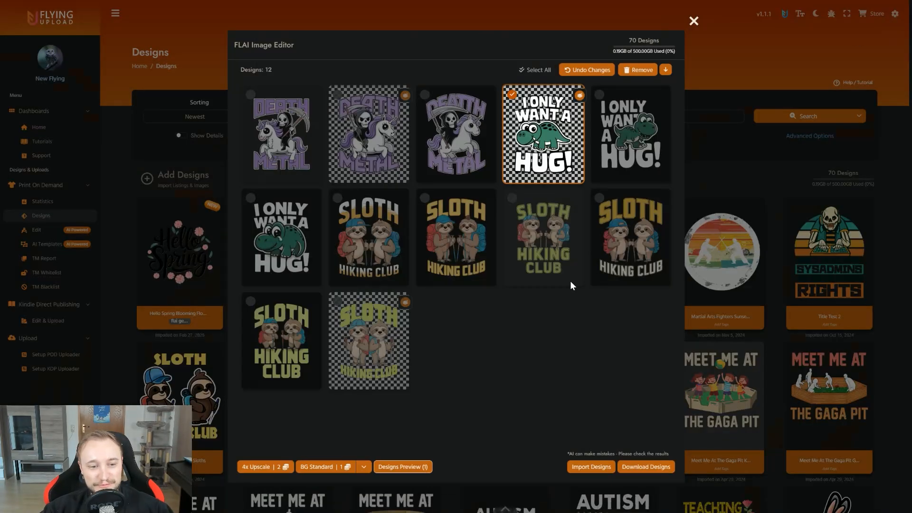
pyautogui.click(405, 468)
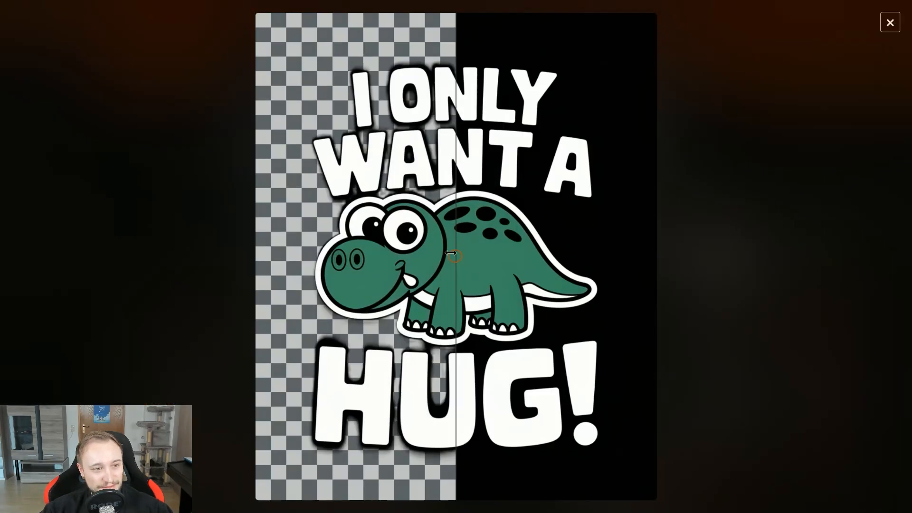
pyautogui.moveTo(450, 254); pyautogui.dragTo(606, 257)
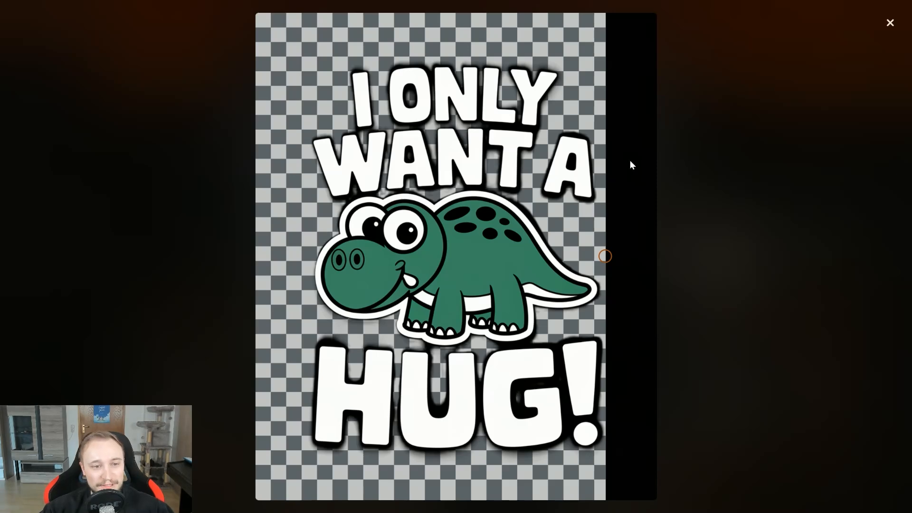
pyautogui.click(891, 23)
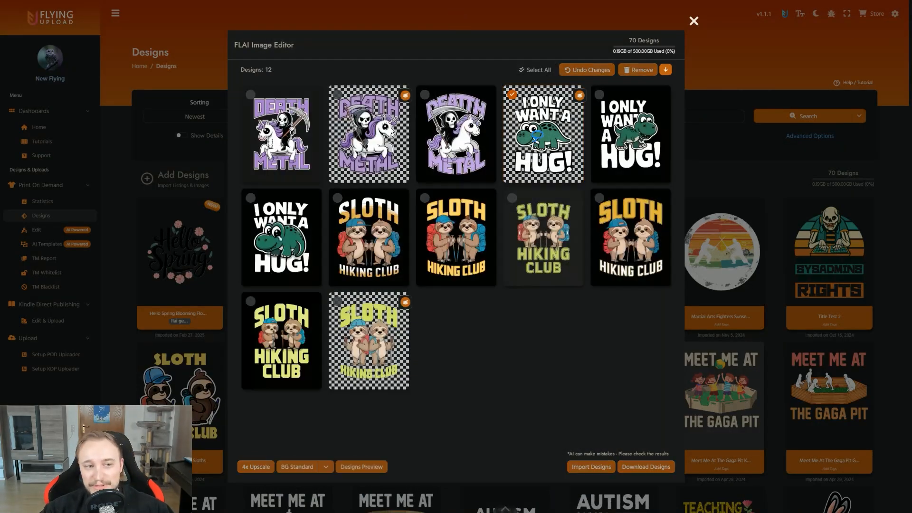
# Step: Compare the background-free second Death Metal unicorn variation with its original in the before-and-after preview
pyautogui.click(353, 135)
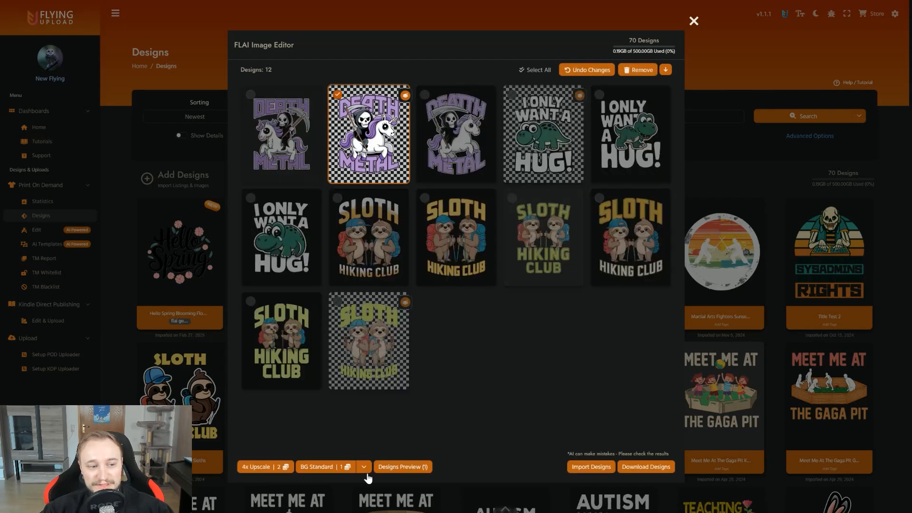
pyautogui.click(402, 467)
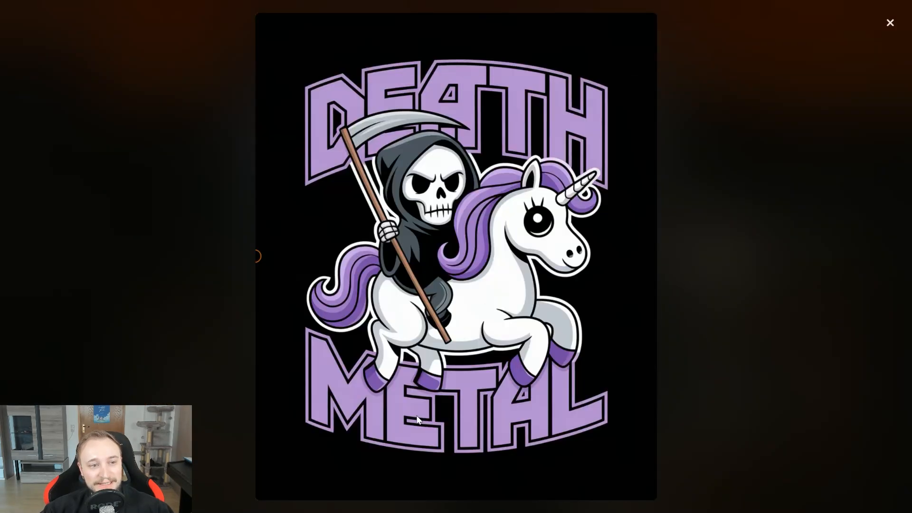
pyautogui.click(891, 23)
pyautogui.click(402, 467)
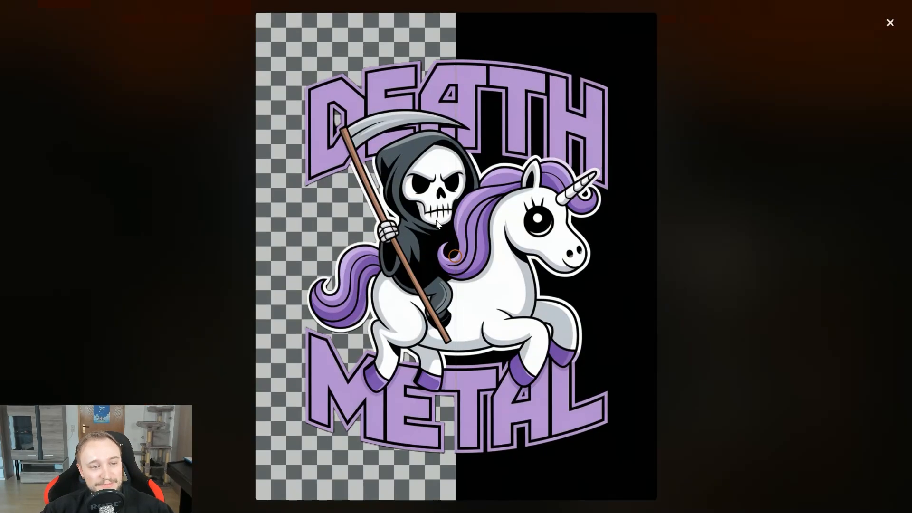
pyautogui.moveTo(454, 257); pyautogui.dragTo(614, 247)
pyautogui.click(891, 27)
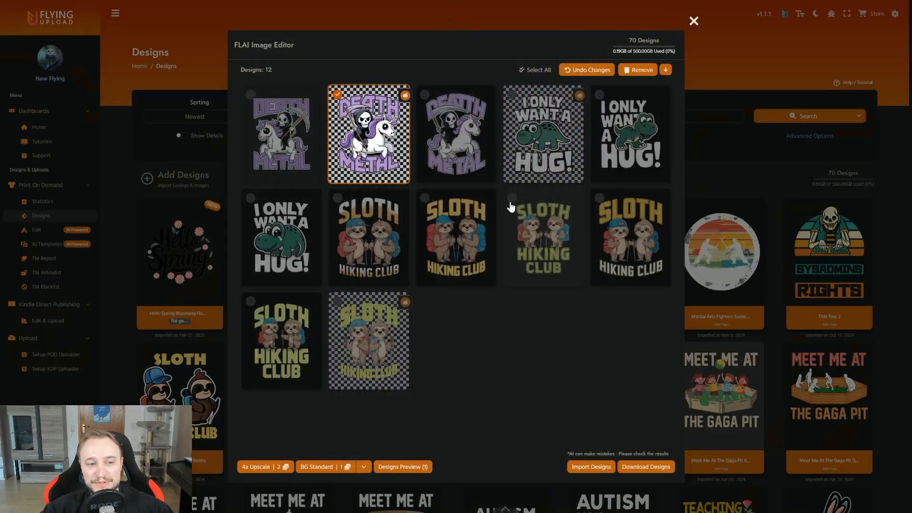
pyautogui.click(380, 117)
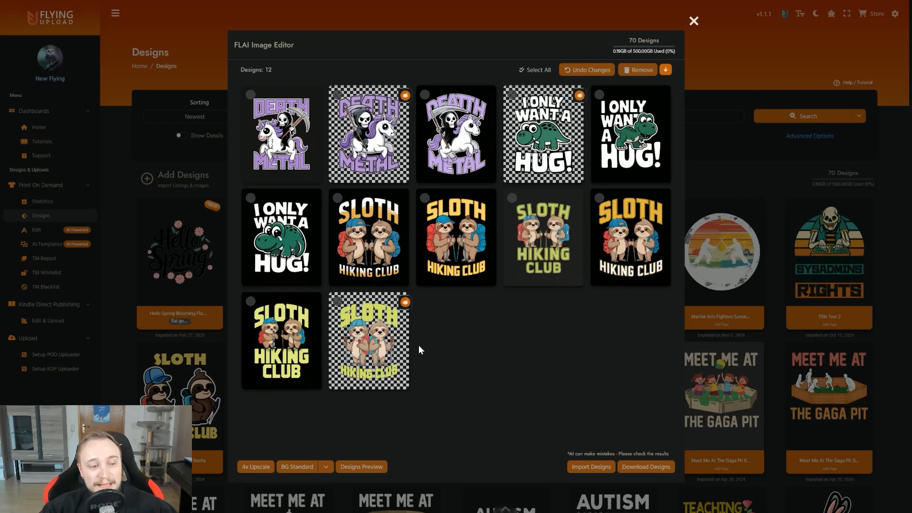
# Step: Apply the 4x Upscale to the three background-free variations and bring the prompt area back into the editor
pyautogui.click(394, 345)
pyautogui.click(371, 176)
pyautogui.click(514, 160)
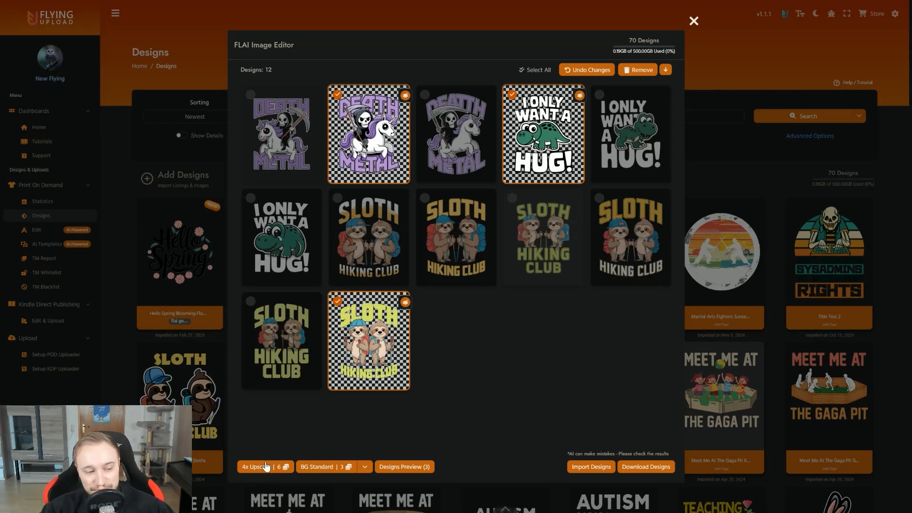
pyautogui.click(266, 464)
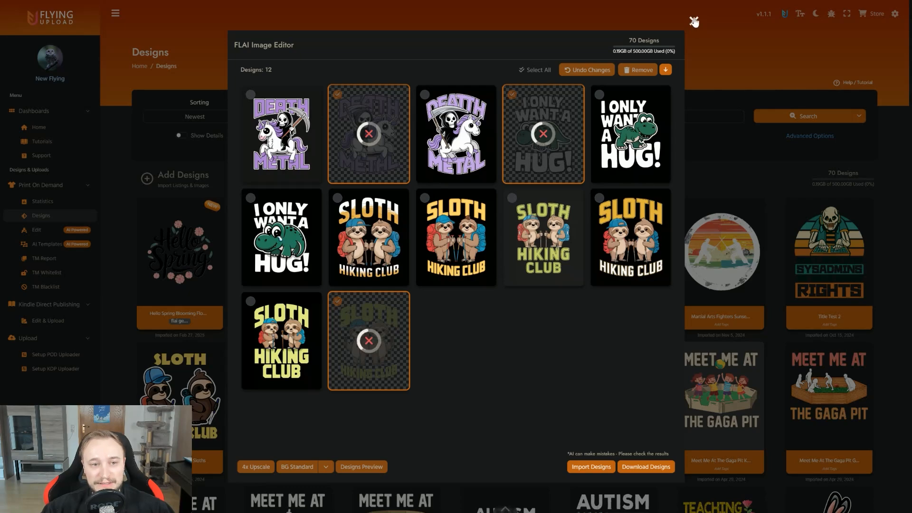
pyautogui.click(666, 70)
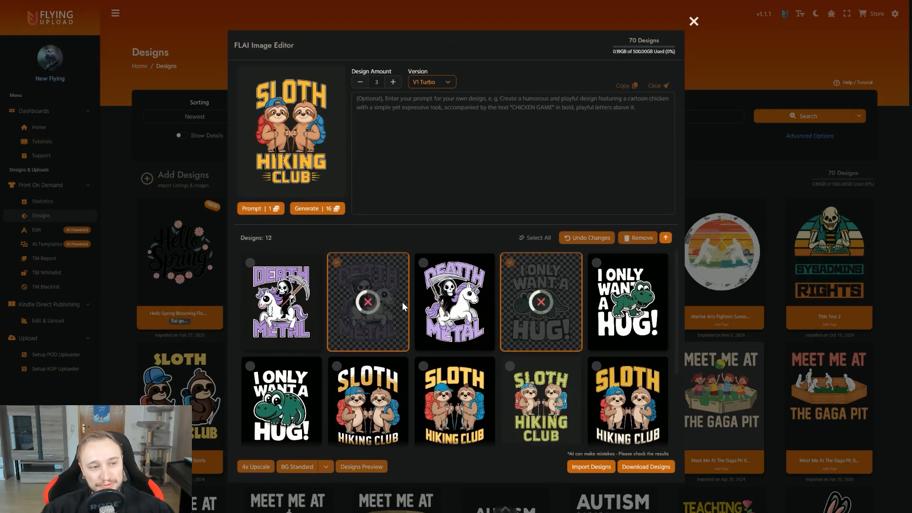
pyautogui.scroll(-2, 402, 276)
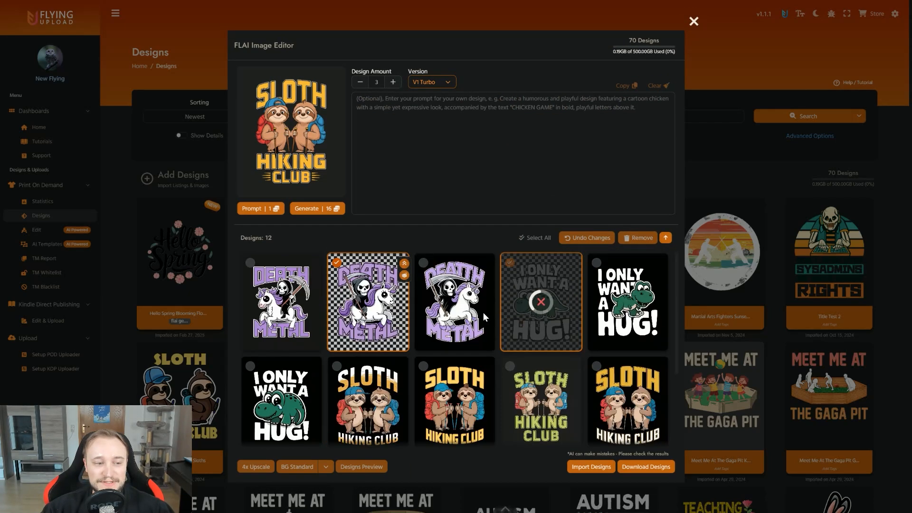
# Step: Exit the image editor with its changes discarded and reopen it from the test.jpg "Hello Spring" design
pyautogui.click(694, 21)
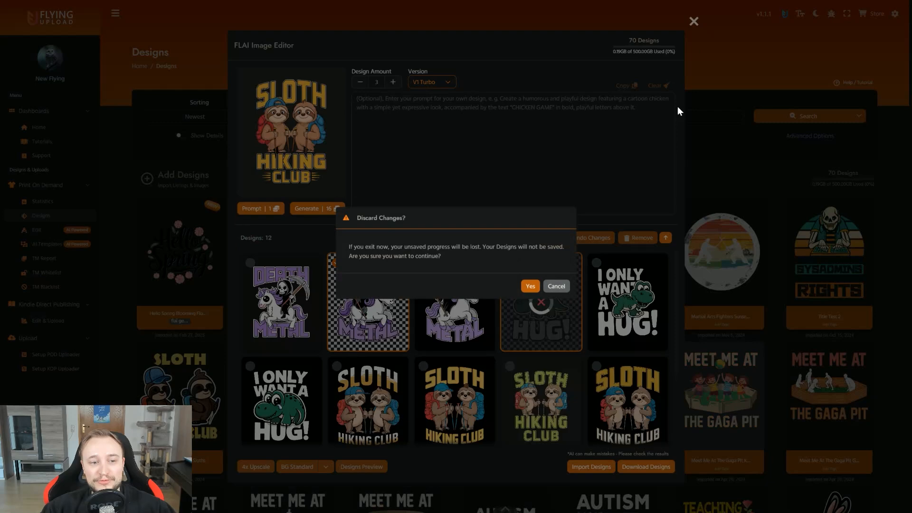
pyautogui.click(530, 286)
pyautogui.scroll(-2, 555, 172)
pyautogui.moveTo(533, 298)
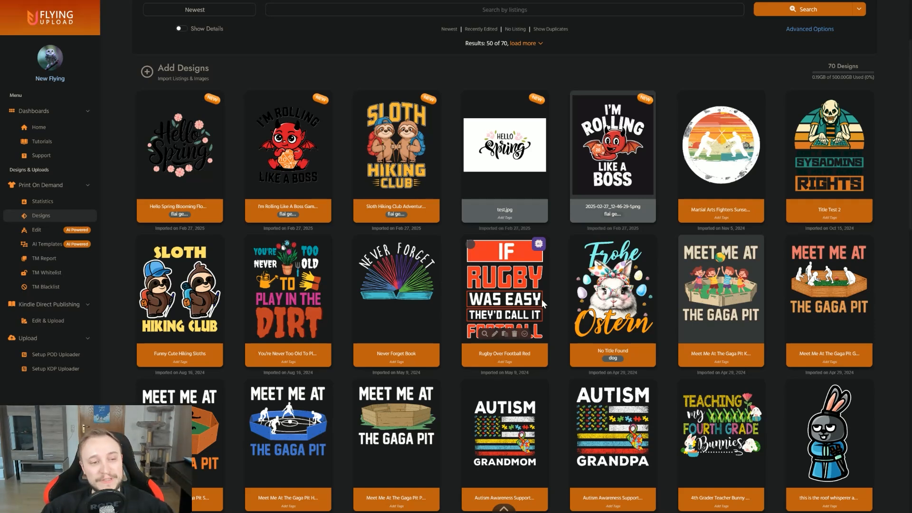
pyautogui.scroll(1, 542, 299)
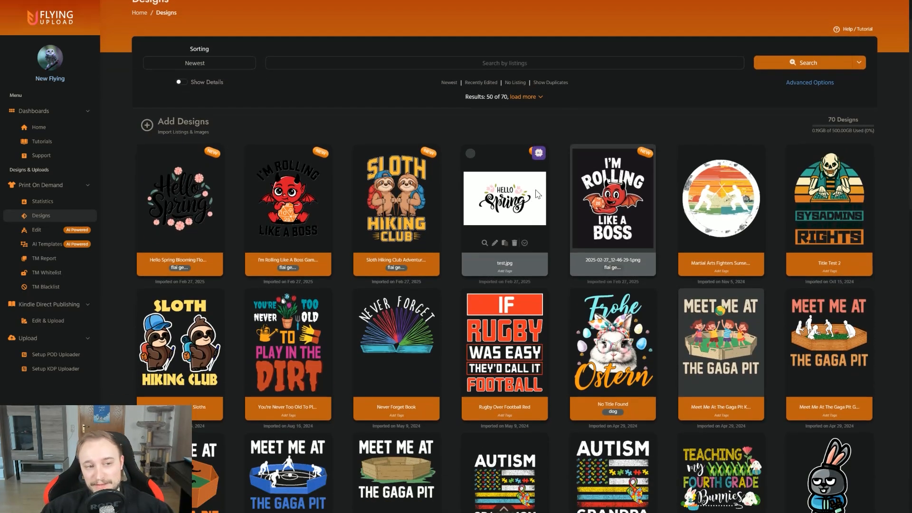
pyautogui.click(539, 153)
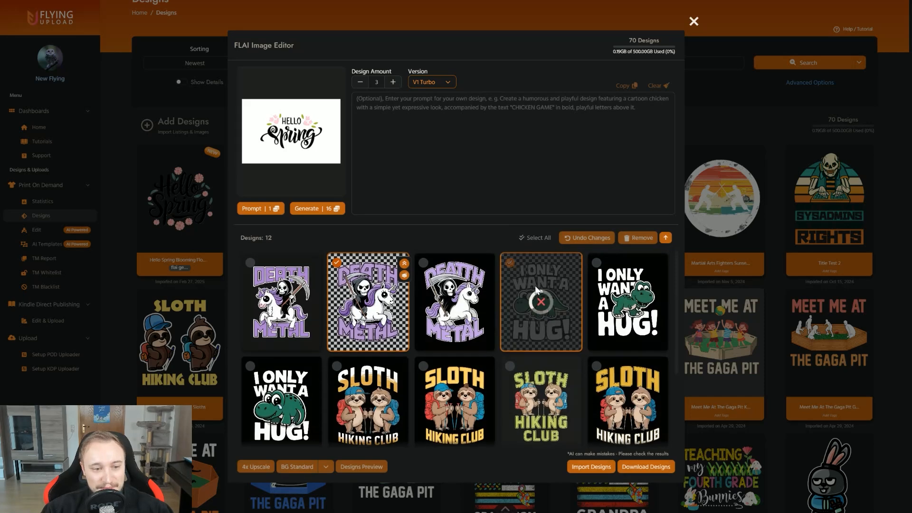
# Step: Look through the generated variations for upscaling progress and expand the design list over the prompt area
pyautogui.scroll(-1, 455, 283)
pyautogui.scroll(1, 427, 304)
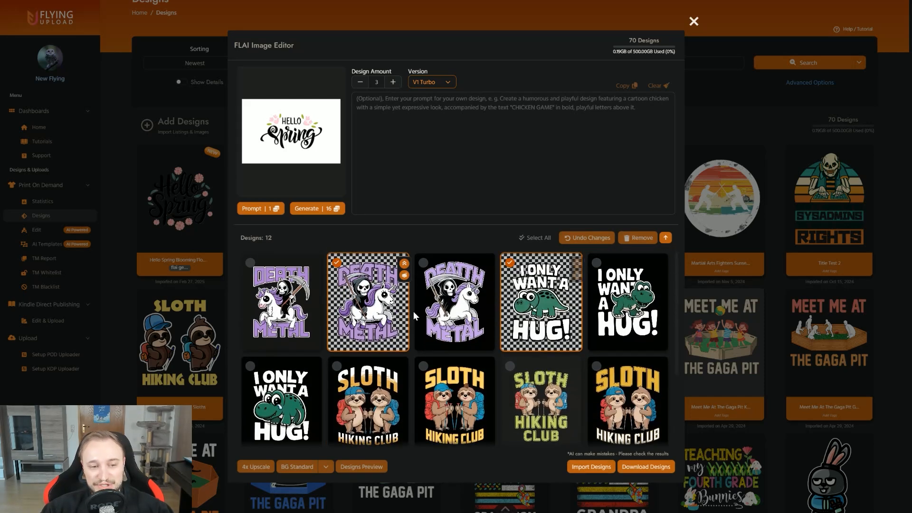
pyautogui.scroll(-2, 414, 312)
pyautogui.scroll(1, 415, 322)
pyautogui.scroll(1, 415, 321)
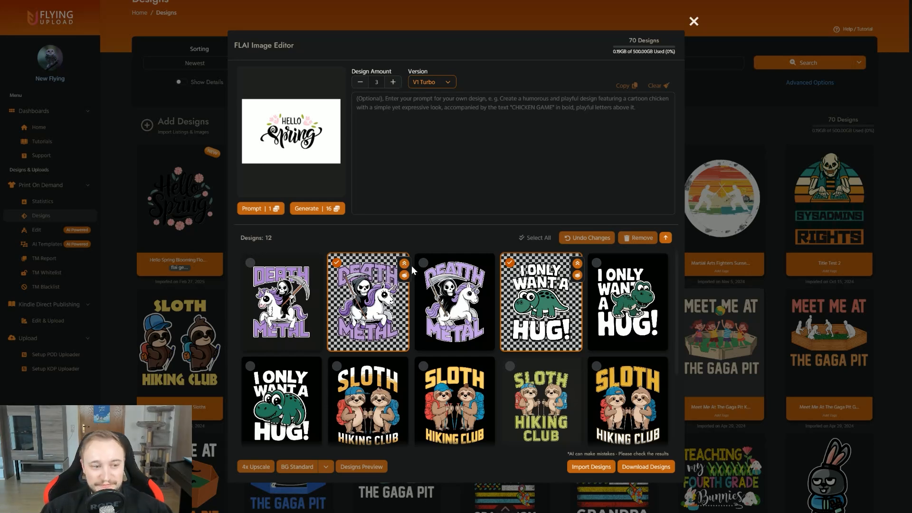
pyautogui.scroll(-2, 411, 266)
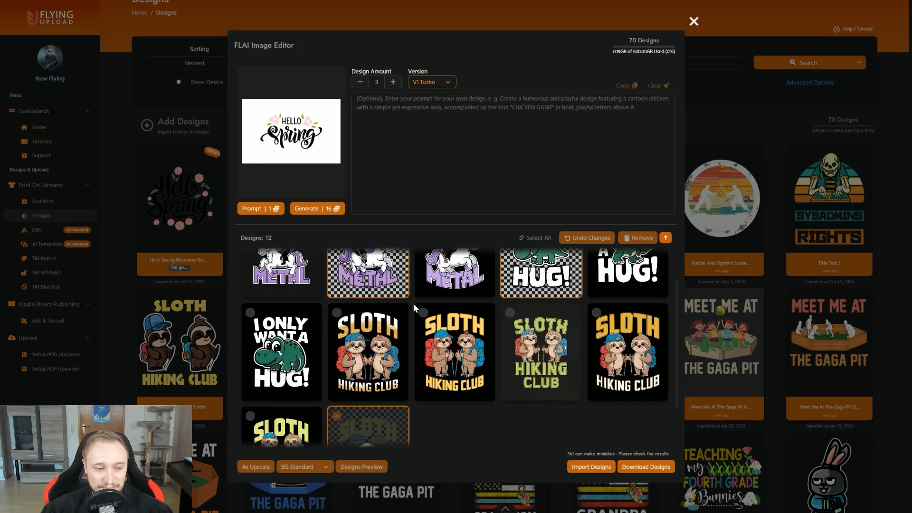
pyautogui.scroll(-2, 414, 304)
pyautogui.click(666, 237)
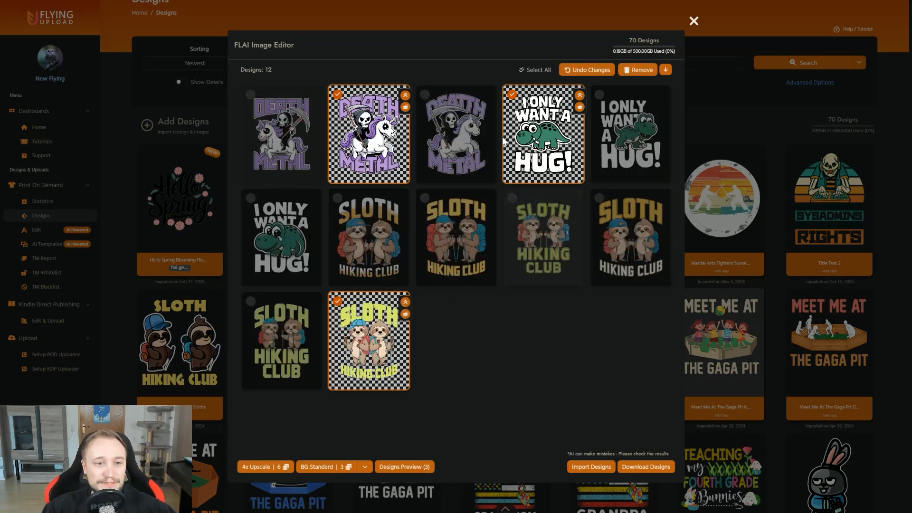
# Step: Clear the full selection and select only the background-free Death Metal, "I Only Want A Hug!" and Sloth Hiking Club variations
pyautogui.click(533, 71)
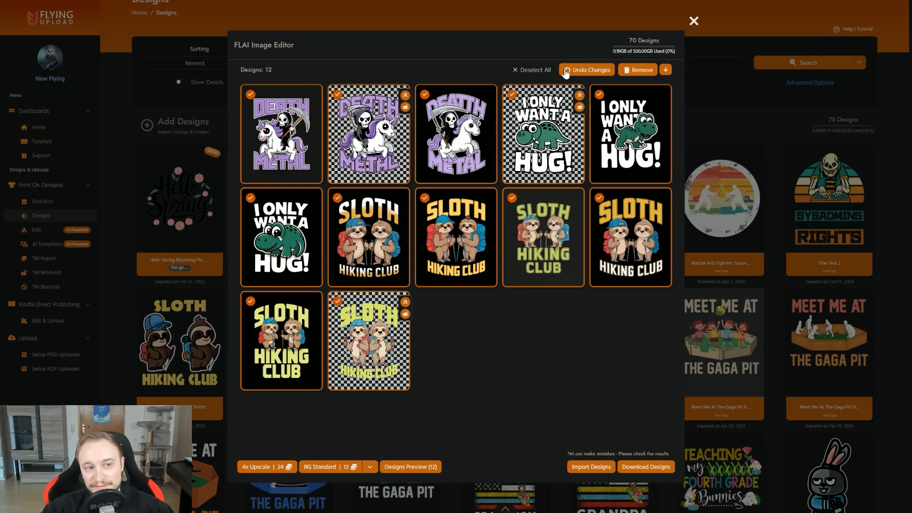
pyautogui.click(532, 70)
pyautogui.click(361, 137)
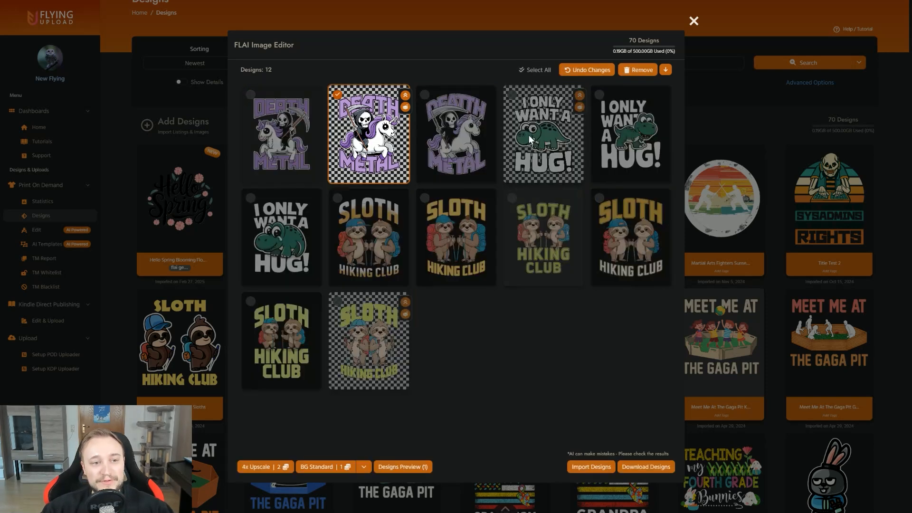
pyautogui.click(380, 341)
pyautogui.click(540, 152)
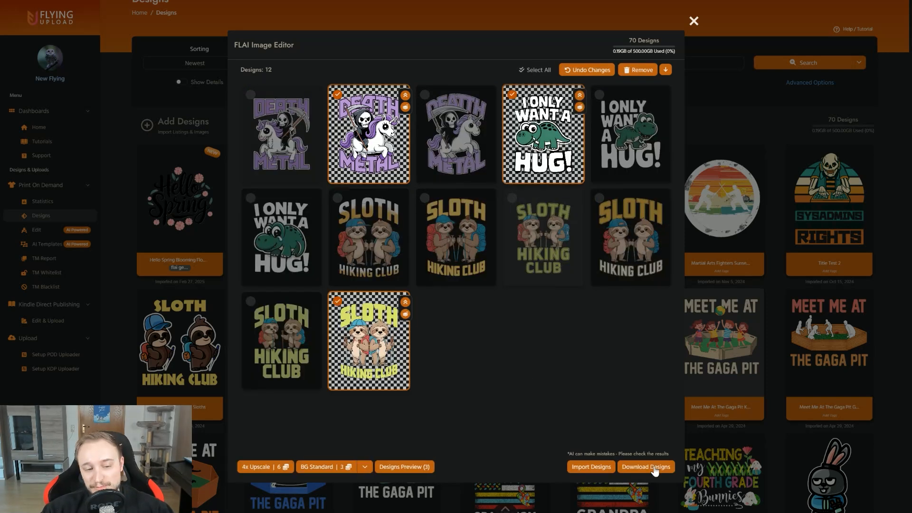
# Step: Import the three selected variations into the design library and exit the image editor, discarding the remaining ones
pyautogui.click(591, 467)
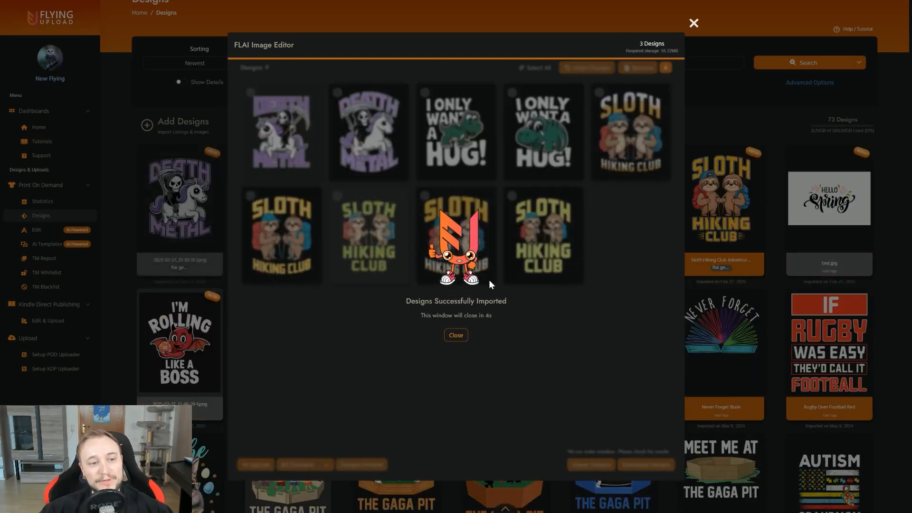
pyautogui.click(455, 334)
pyautogui.click(428, 149)
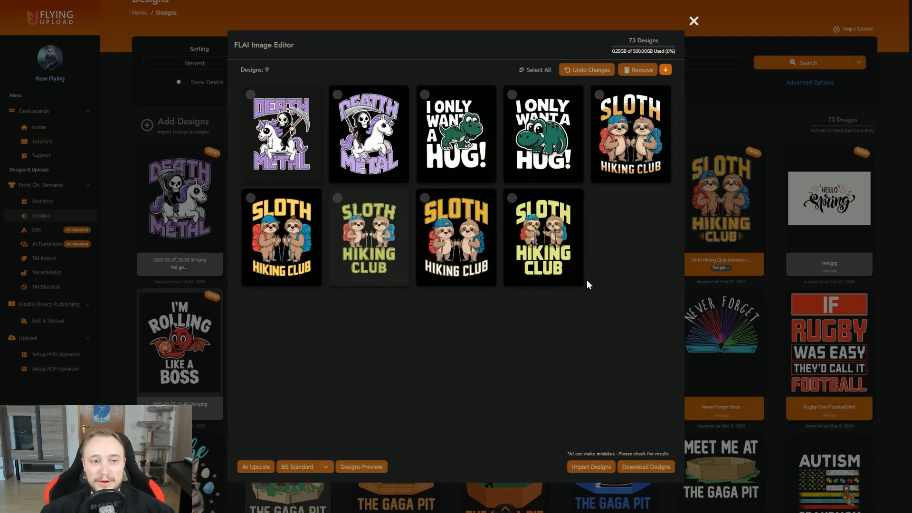
pyautogui.click(693, 21)
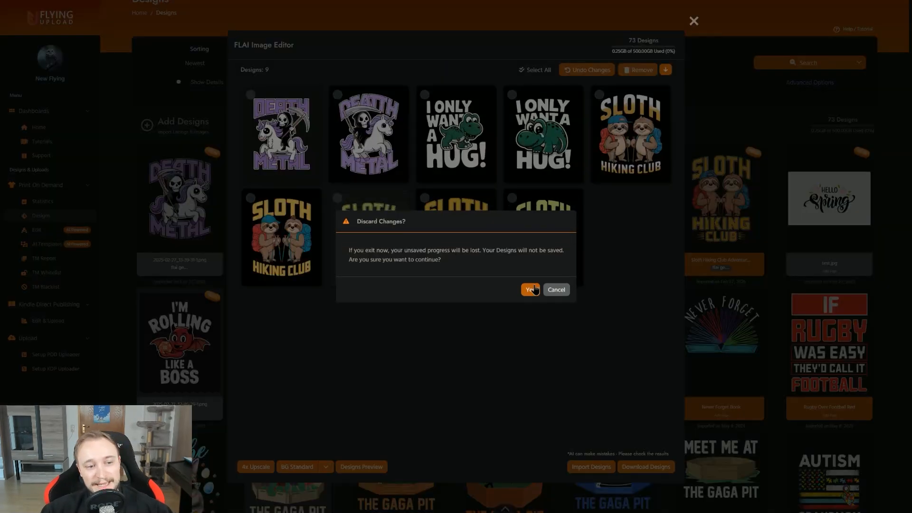
pyautogui.click(530, 289)
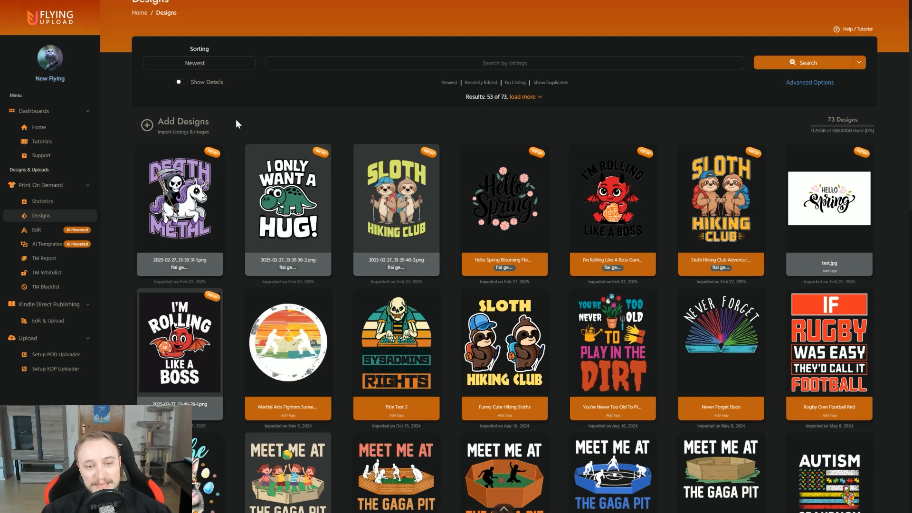
# Step: Select the three newly imported designs together with "Funny Cute Hiking Sloths" and open all four for editing
pyautogui.moveTo(180, 199)
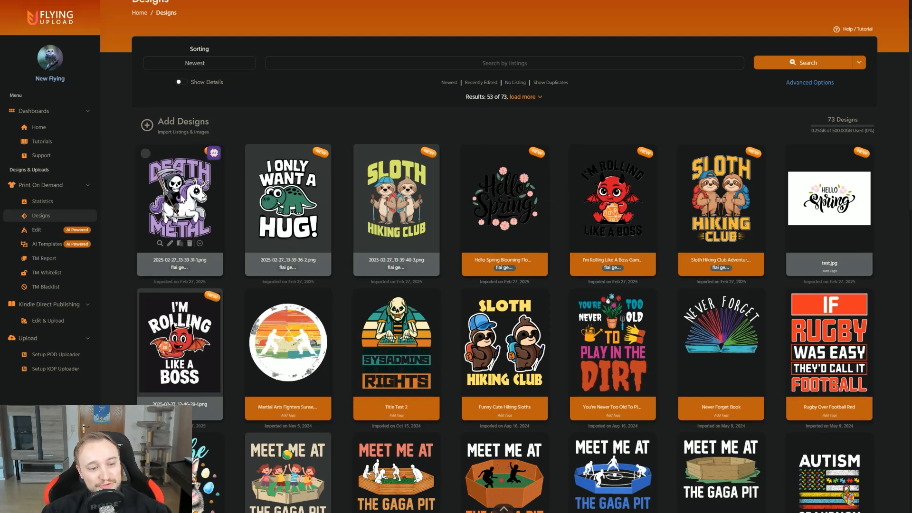
pyautogui.moveTo(173, 197); pyautogui.dragTo(386, 189)
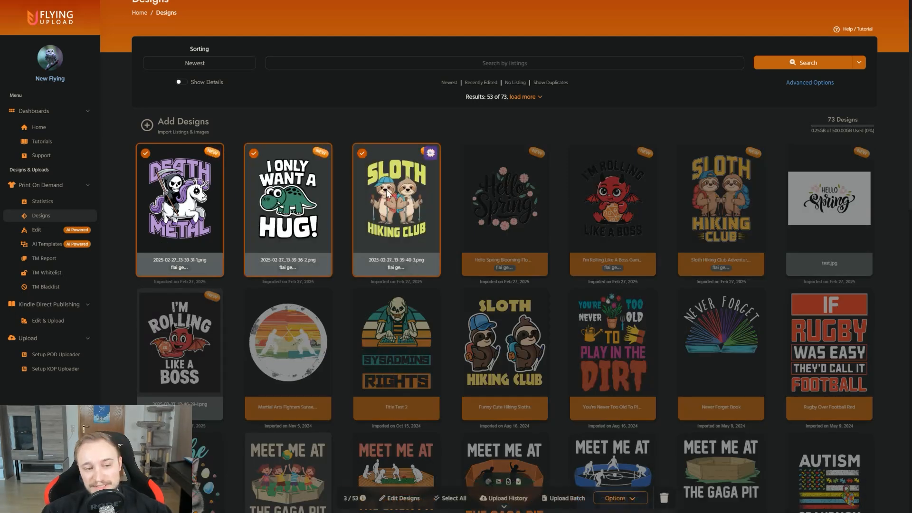
pyautogui.click(513, 371)
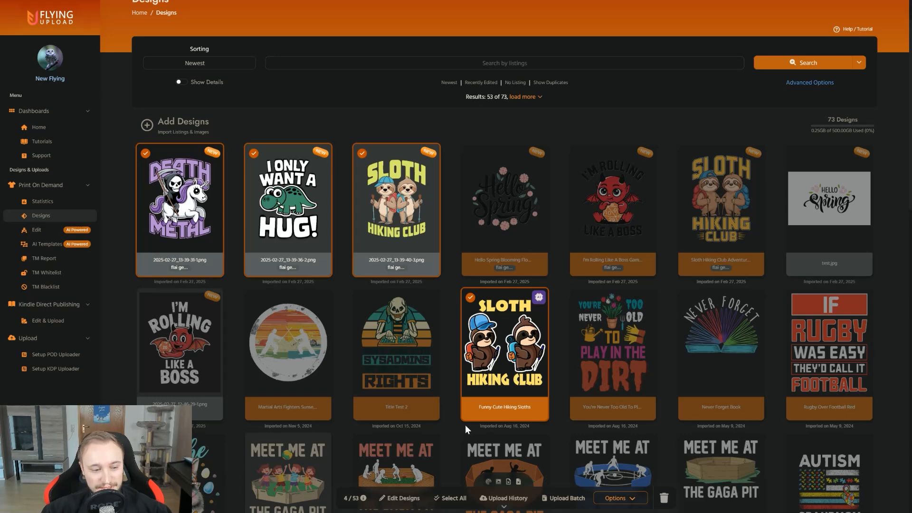
pyautogui.click(402, 498)
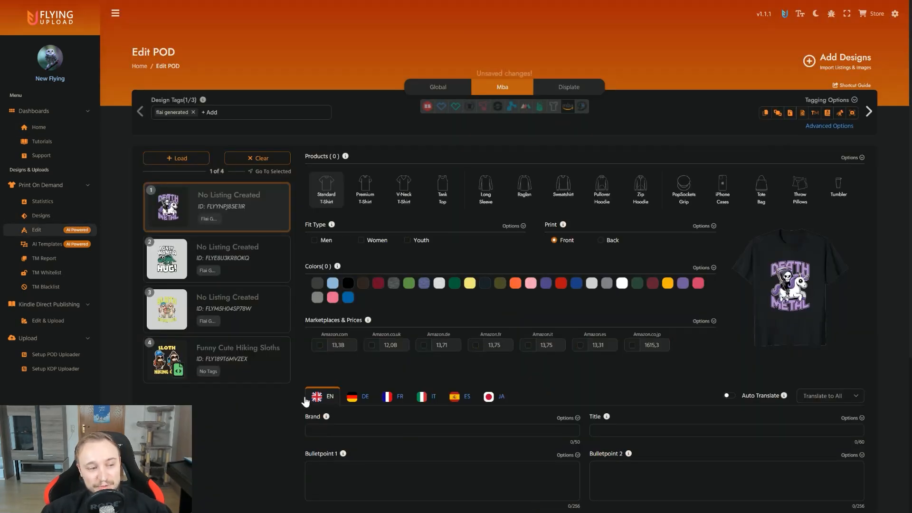
# Step: Add Cranberry and dark navy to the Standard T-Shirt of "Funny Cute Hiking Sloths" and set up its V-Neck T-Shirt as well
pyautogui.click(264, 373)
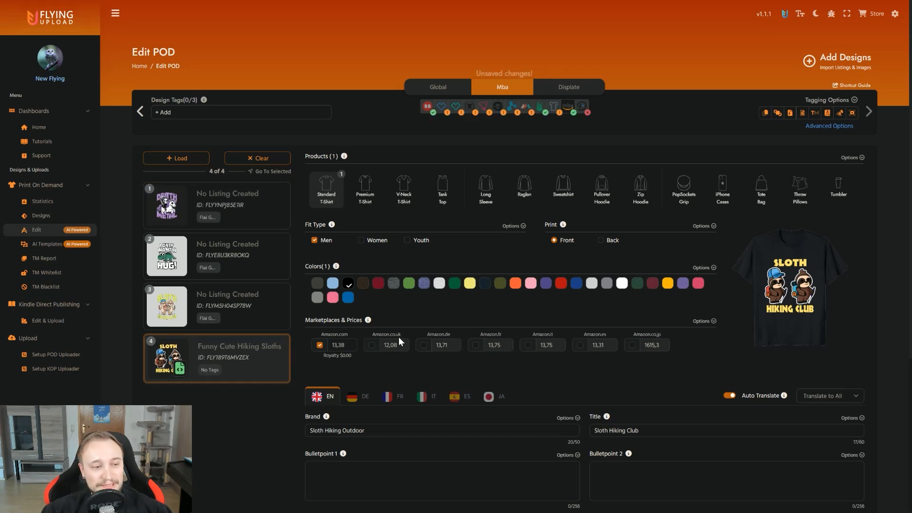
pyautogui.click(378, 283)
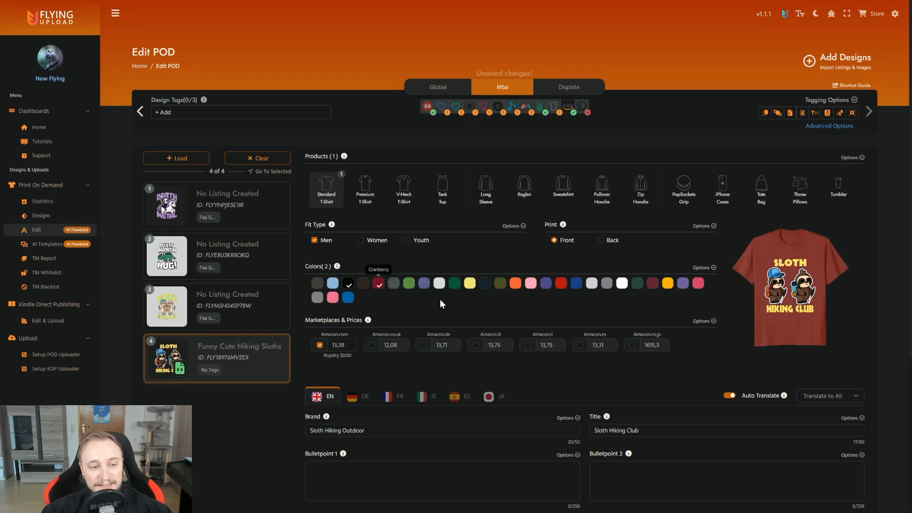
pyautogui.click(485, 283)
pyautogui.click(404, 190)
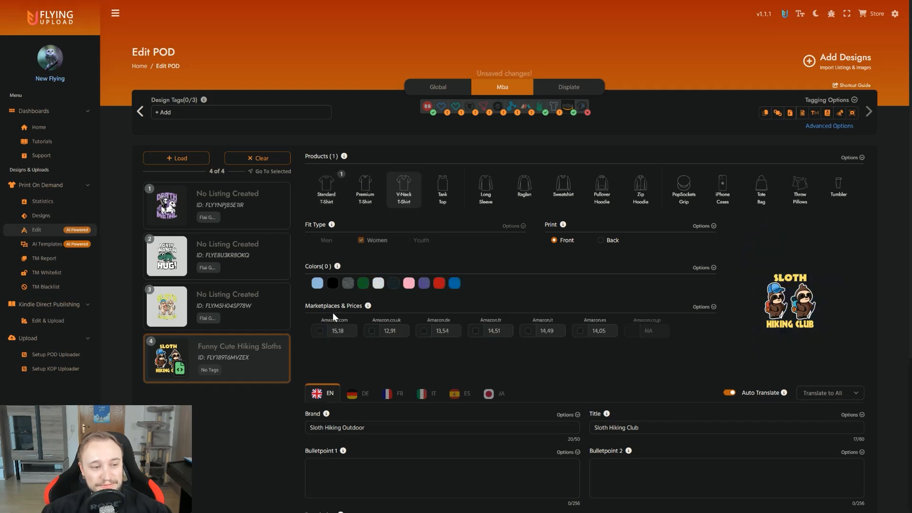
pyautogui.click(326, 188)
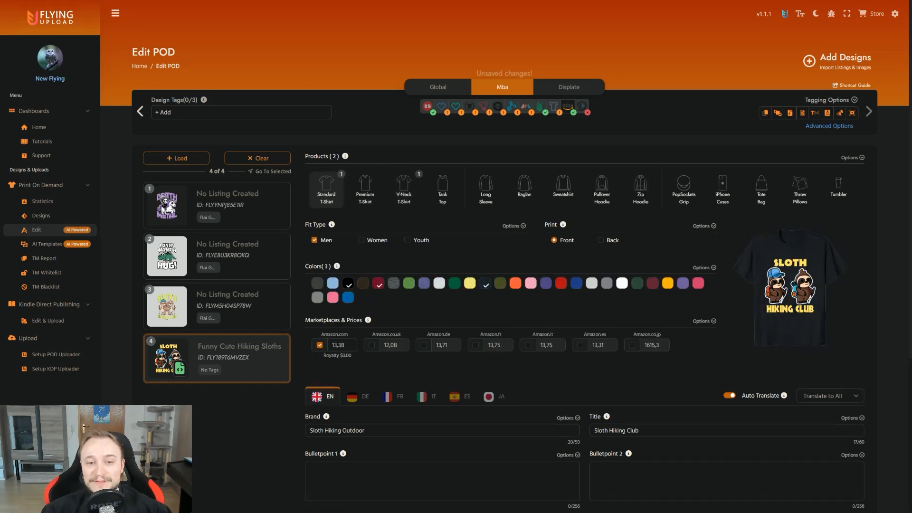
# Step: Apply the Mba product settings of "Funny Cute Hiking Sloths" to the three imported designs
pyautogui.click(863, 157)
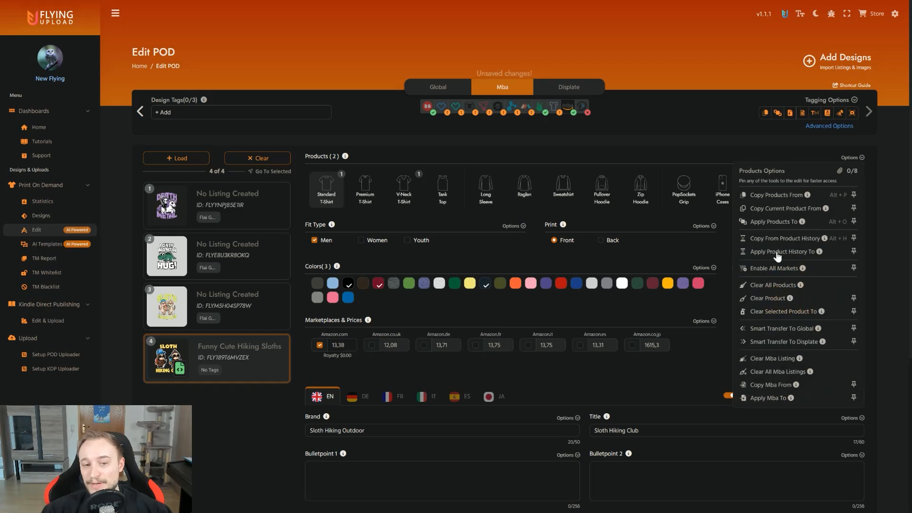
pyautogui.click(774, 222)
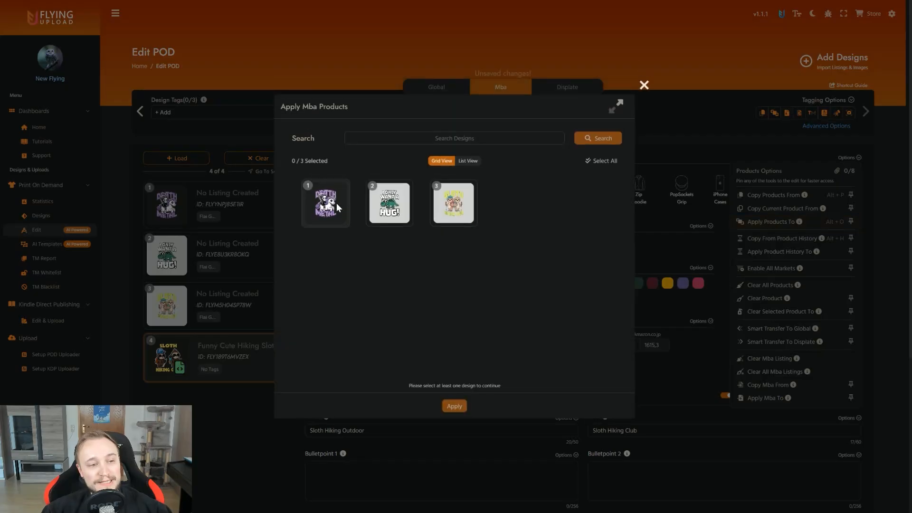
pyautogui.click(337, 204)
pyautogui.click(390, 205)
pyautogui.click(450, 205)
pyautogui.click(444, 406)
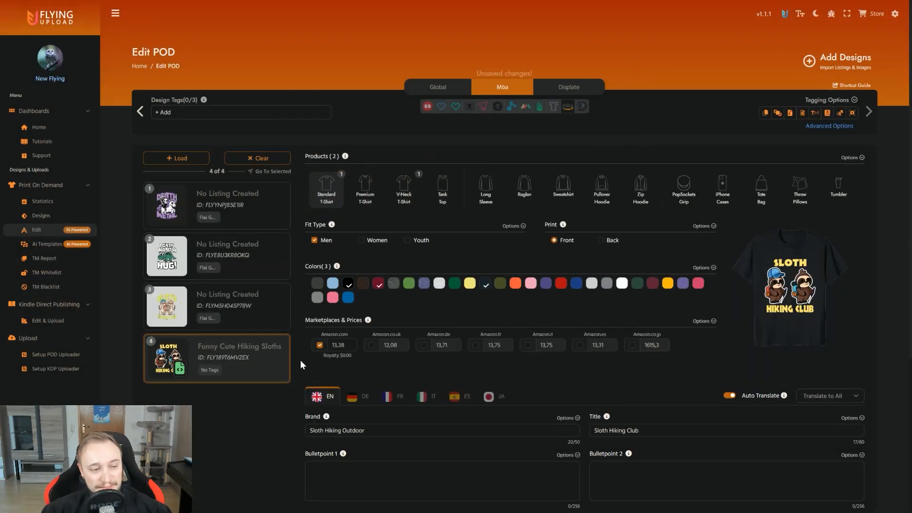
# Step: Remove "Funny Cute Hiking Sloths" from the edit list, check the applied products on the remaining designs and save the changes
pyautogui.click(283, 343)
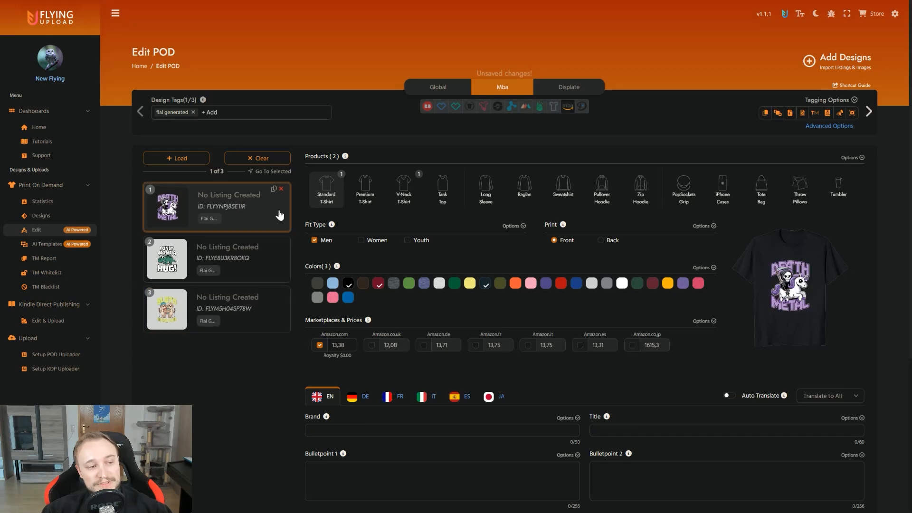
pyautogui.click(261, 266)
pyautogui.click(264, 298)
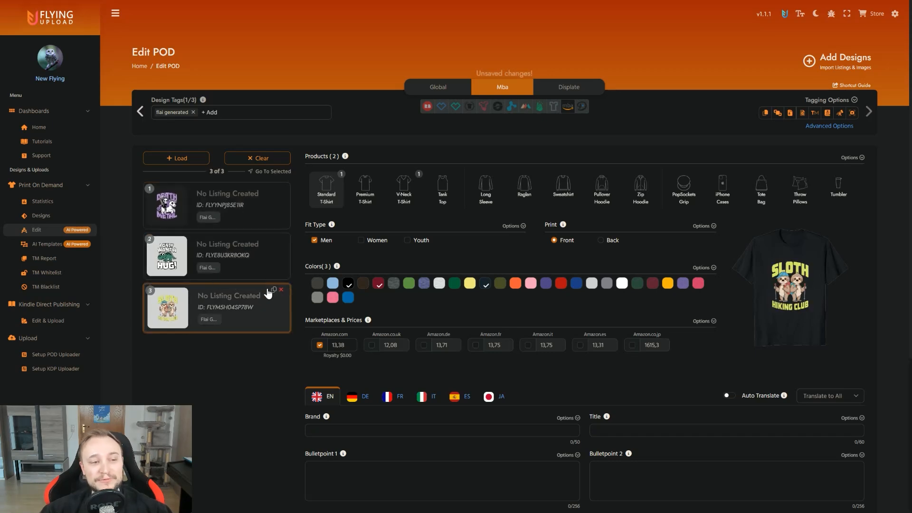
pyautogui.hotkey('ctrl', 's')
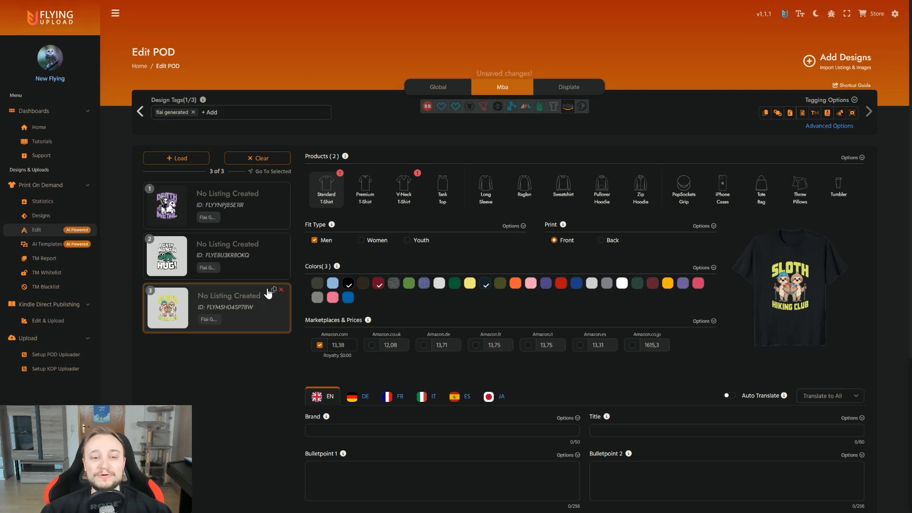
# Step: Generate AI listings by Vision for all three designs with GPT-4o, leaving topics and custom instructions empty
pyautogui.click(262, 220)
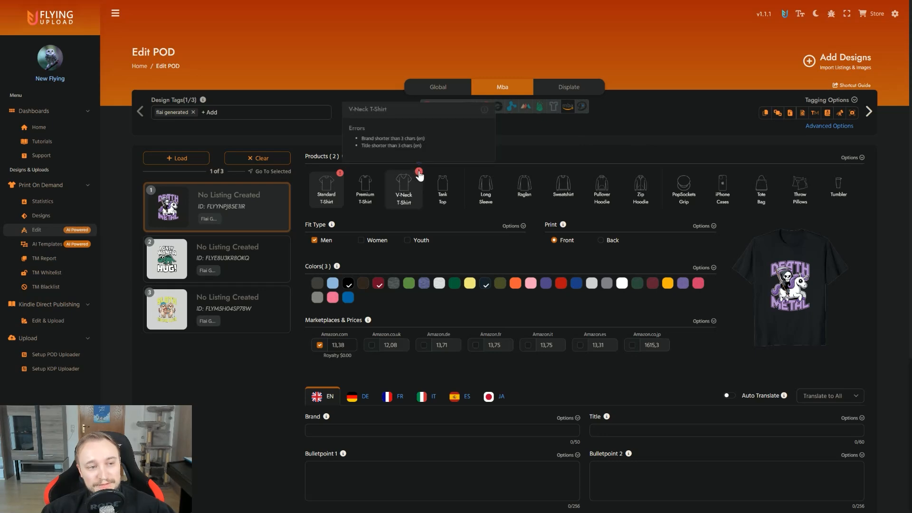
pyautogui.click(808, 101)
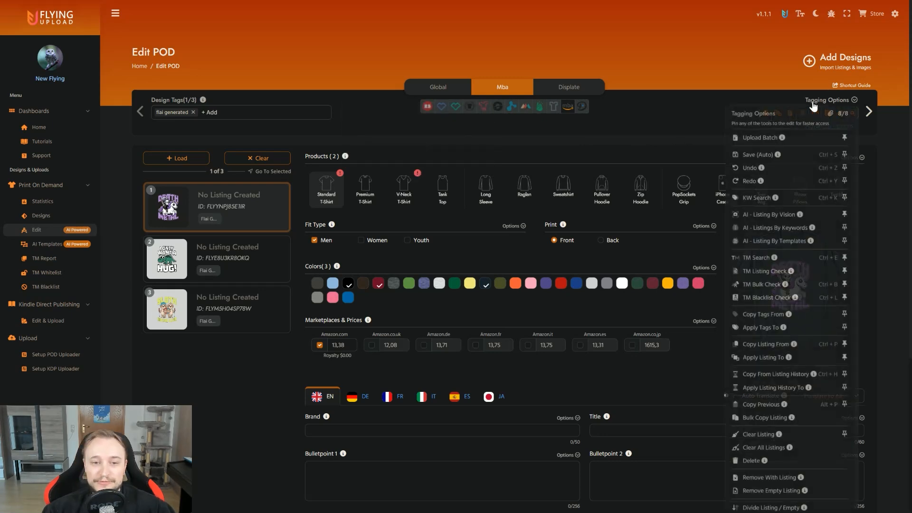
pyautogui.click(760, 215)
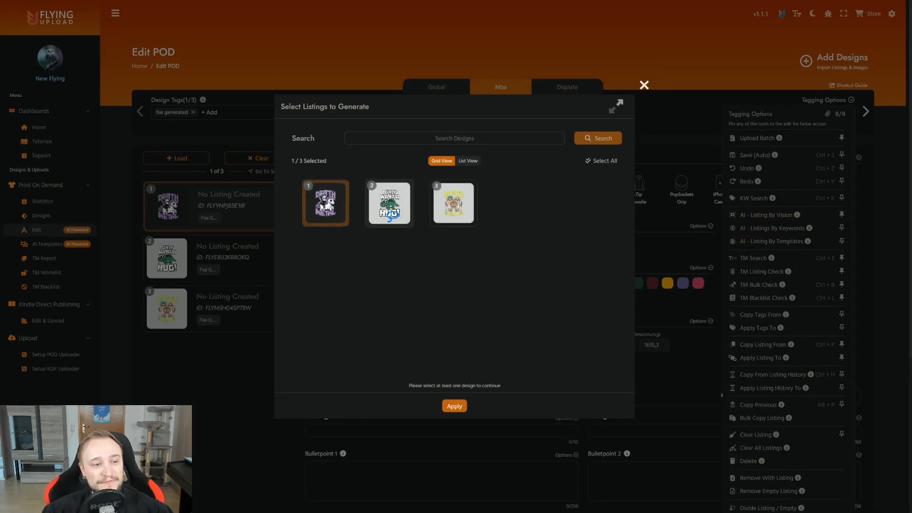
pyautogui.click(461, 407)
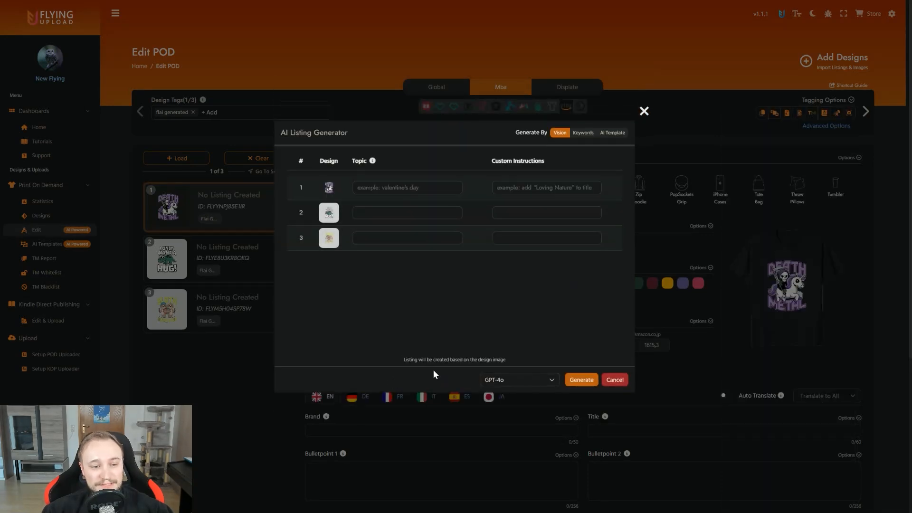
pyautogui.click(582, 379)
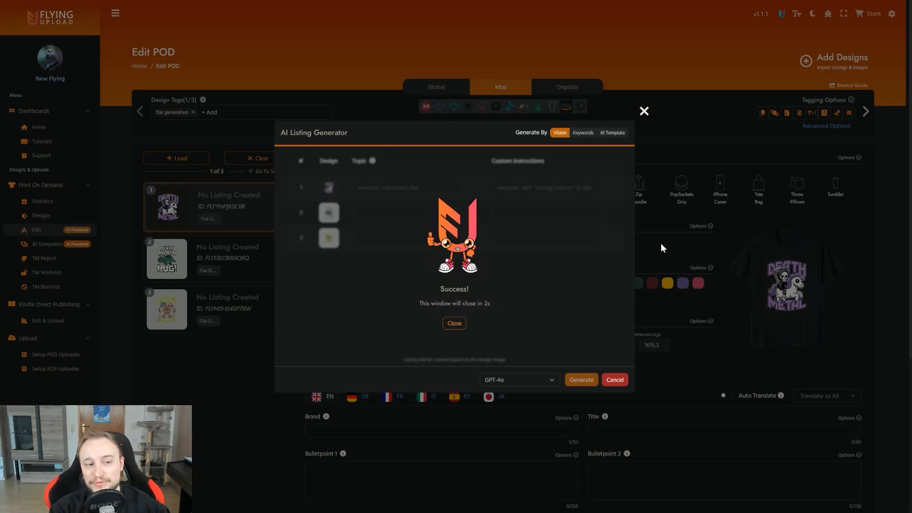
pyautogui.click(452, 323)
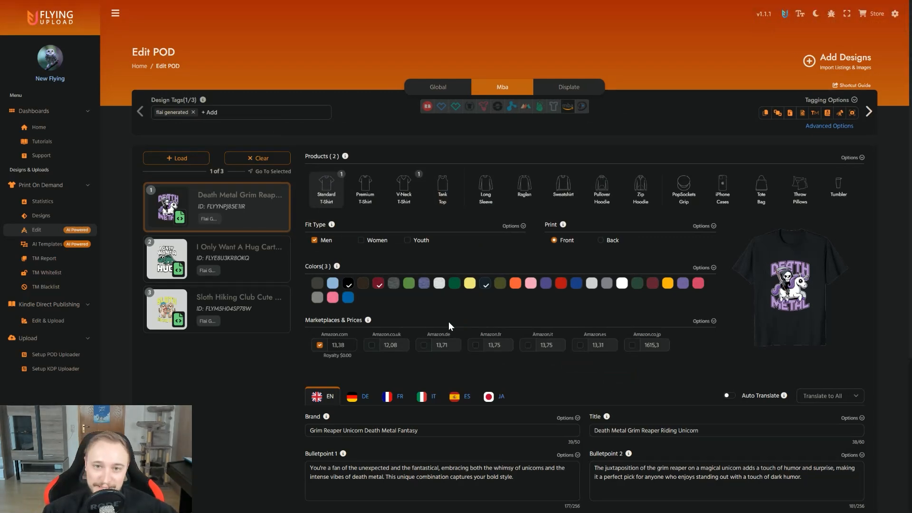
# Step: Review the generated listing of the "Death Metal Grim Reaper" design and return to the Designs overview
pyautogui.scroll(-1, 413, 291)
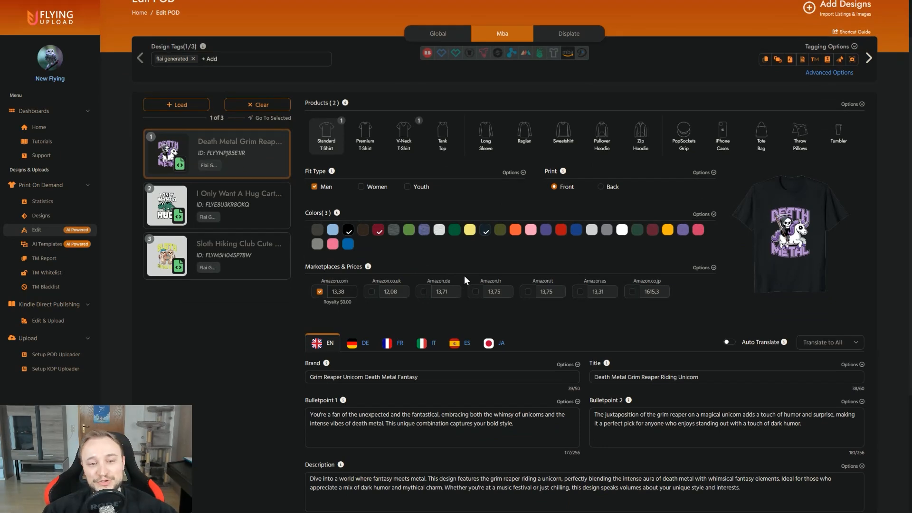
pyautogui.scroll(1, 489, 336)
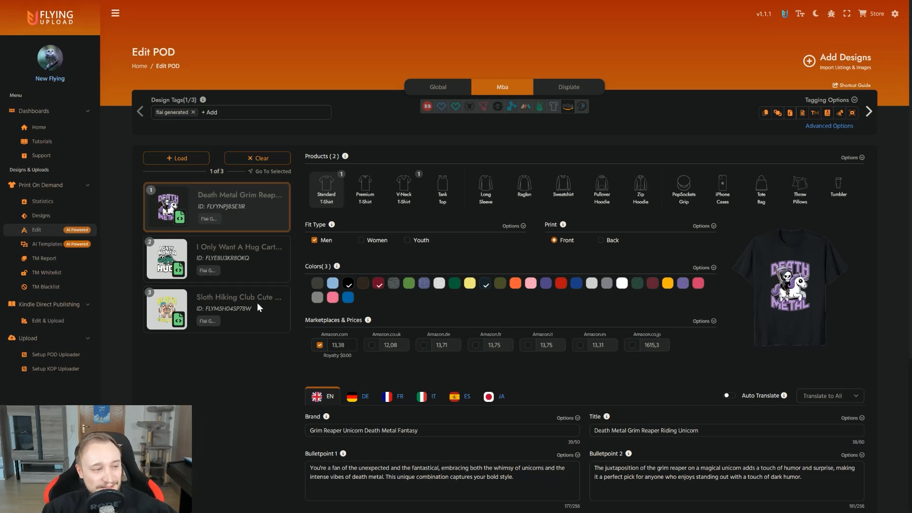
pyautogui.click(46, 215)
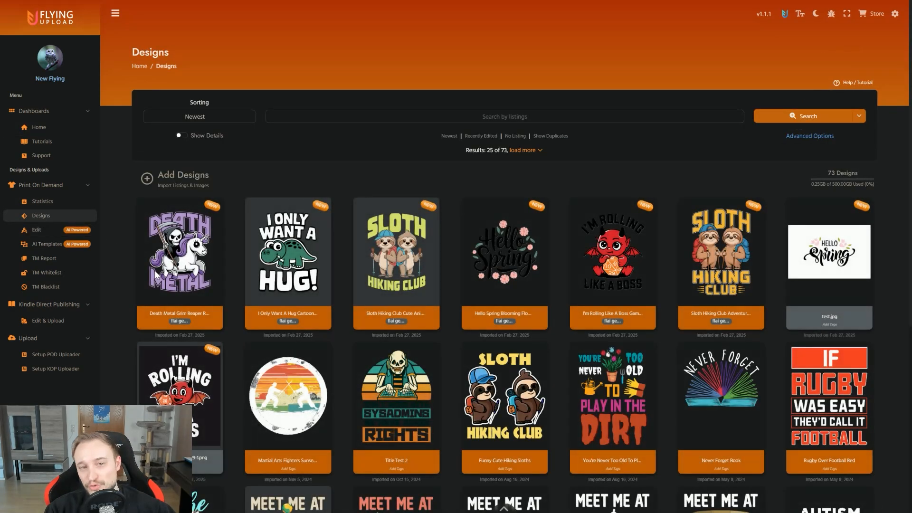
pyautogui.moveTo(157, 275)
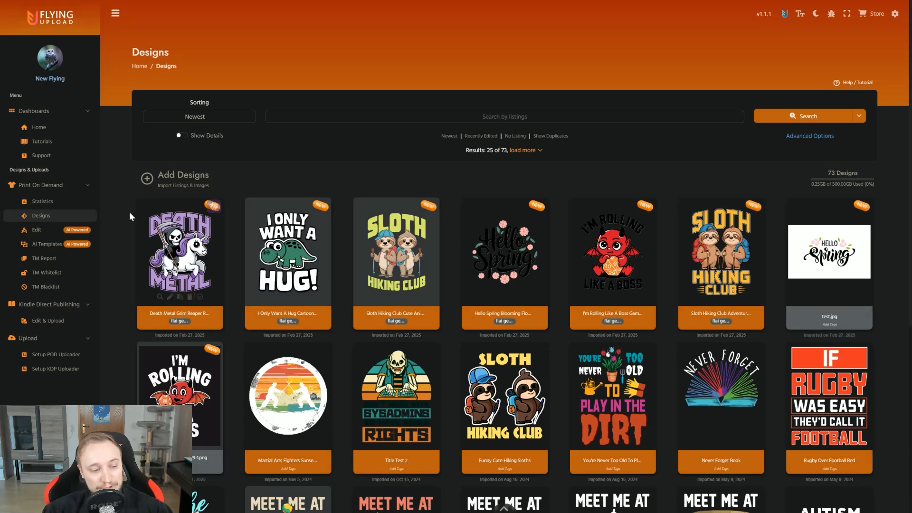
pyautogui.scroll(-1, 128, 187)
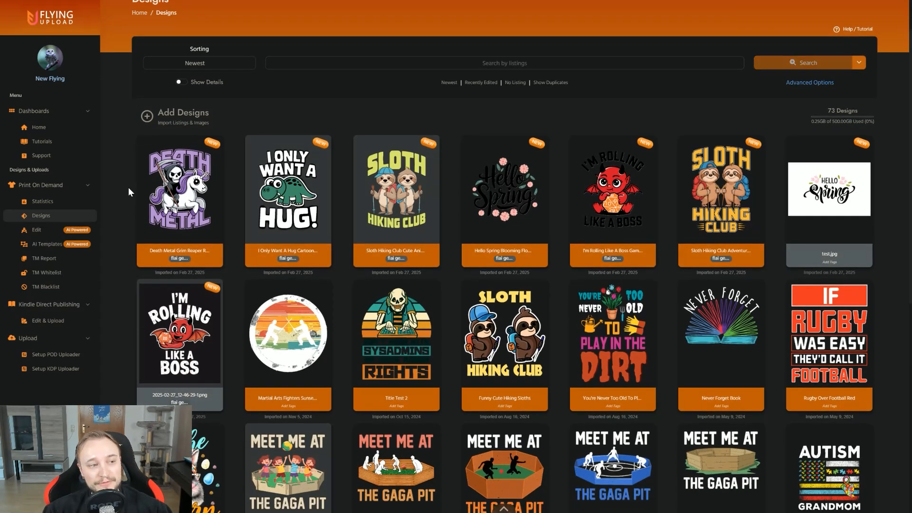
pyautogui.click(180, 190)
pyautogui.click(284, 185)
pyautogui.click(379, 182)
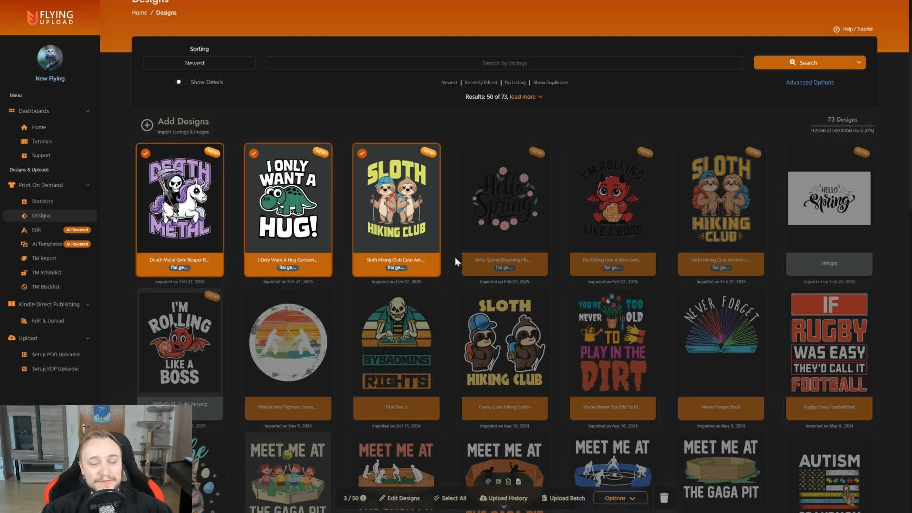
pyautogui.click(418, 218)
pyautogui.click(288, 208)
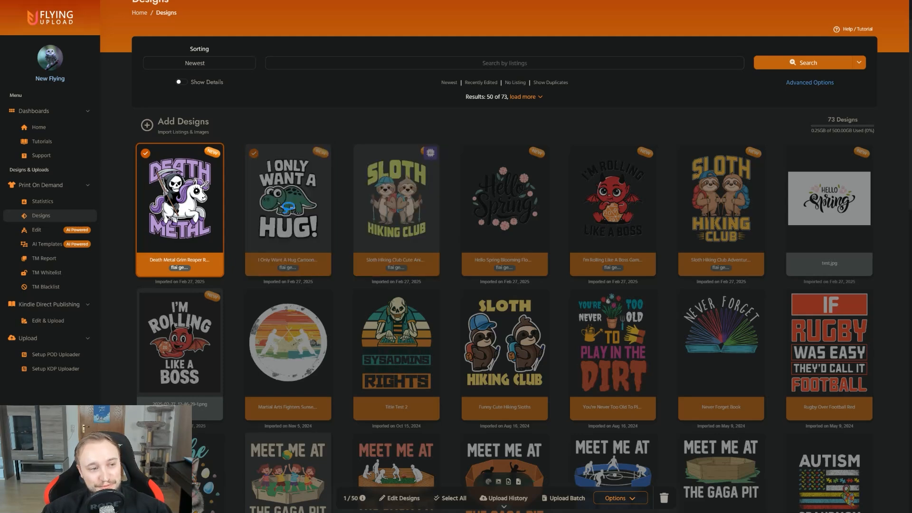
pyautogui.click(214, 205)
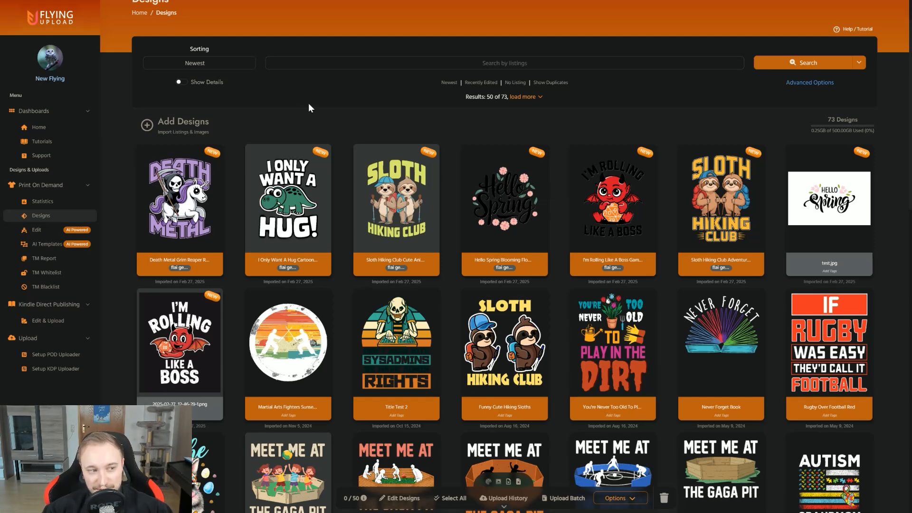
# Step: Check the account's remaining token balance and the option for adding tokens
pyautogui.scroll(1, 309, 106)
pyautogui.click(896, 15)
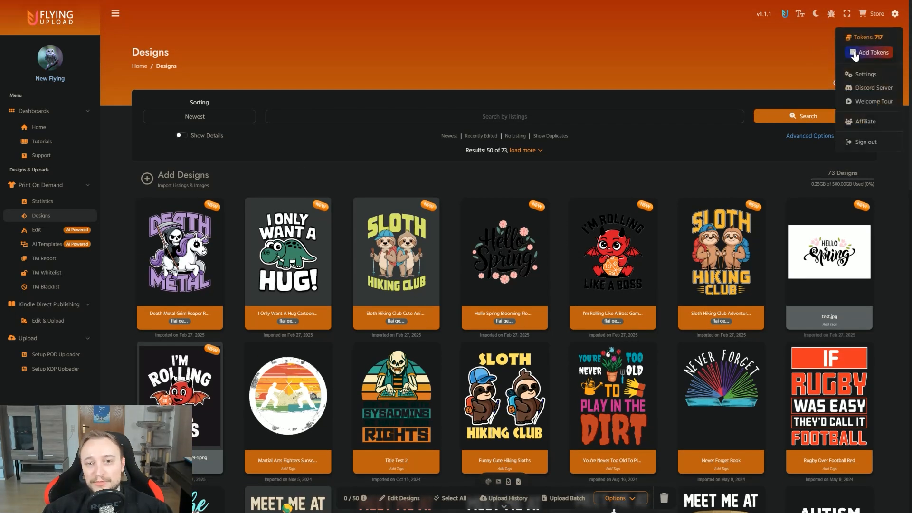
pyautogui.click(675, 73)
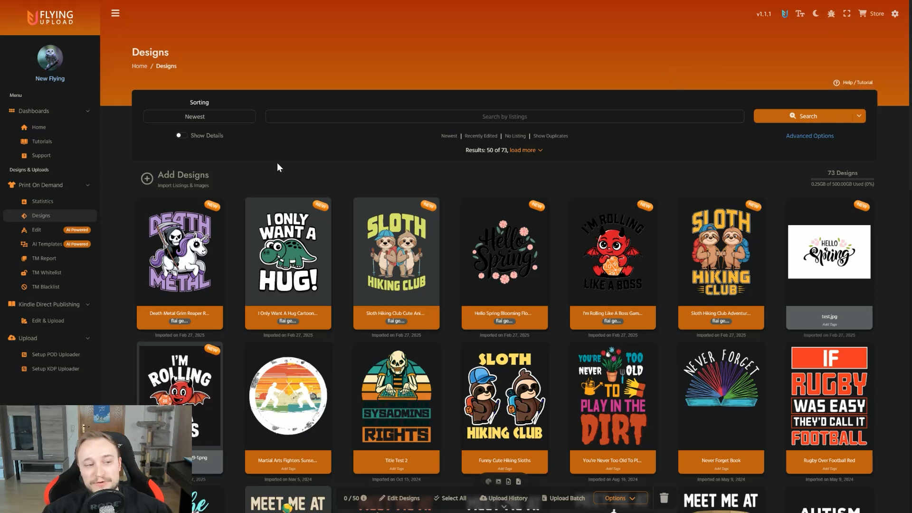
# Step: Reopen the FLAI Image Editor to look over the generated designs and close it without importing any
pyautogui.click(320, 208)
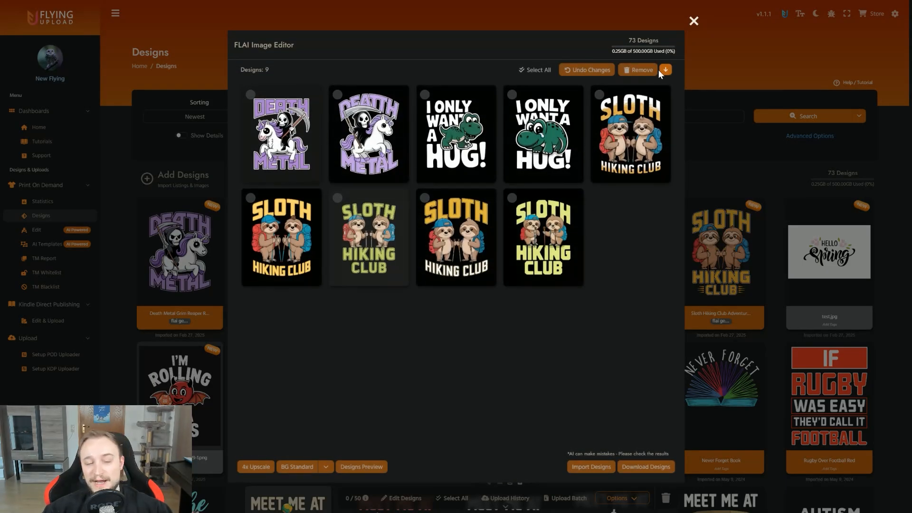
pyautogui.click(694, 21)
pyautogui.click(529, 290)
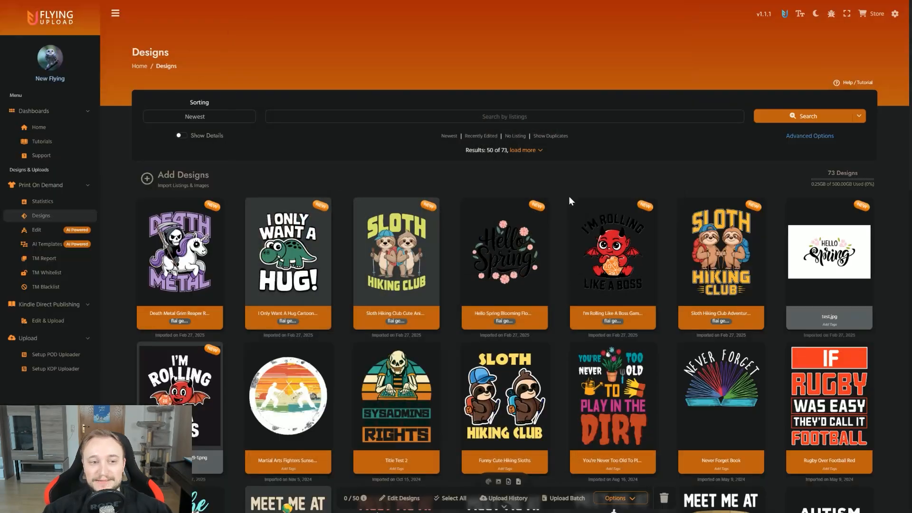